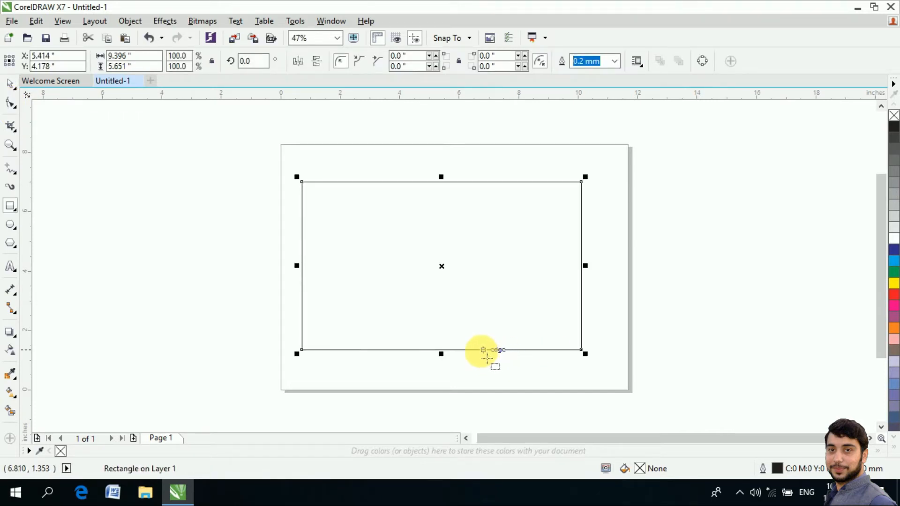
# Round the rectangle's upper-left and lower-right corners together to a radius of about 2.825 inches with the Shape tool.
pyautogui.click(11, 85)
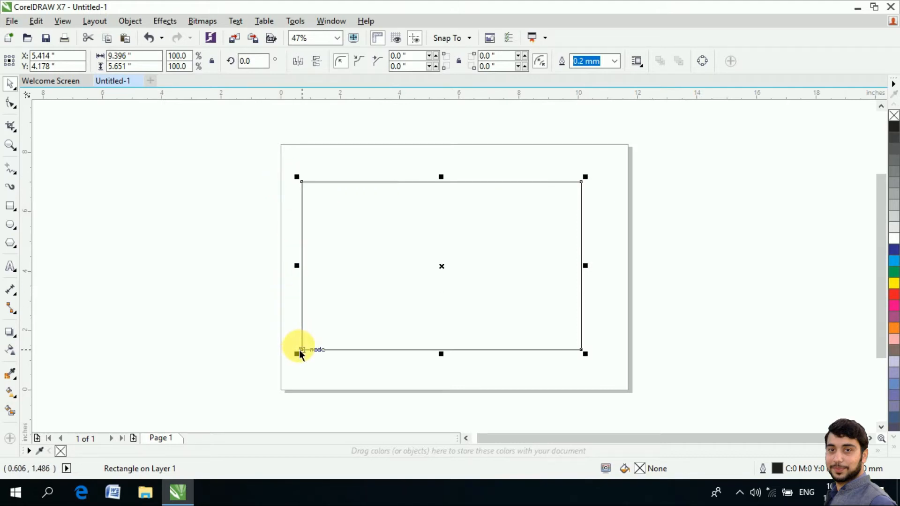
pyautogui.click(9, 103)
pyautogui.click(303, 183)
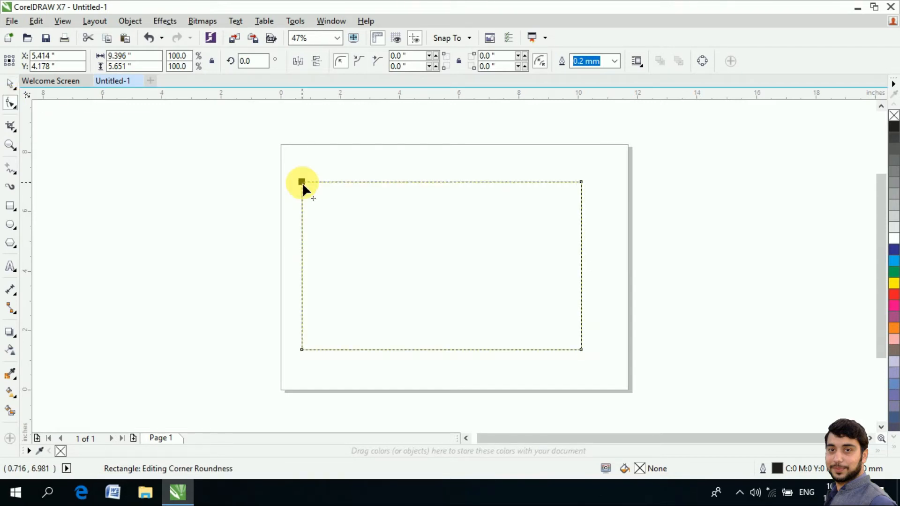
pyautogui.keyDown('shift'); pyautogui.click(581, 350); pyautogui.keyUp('shift')
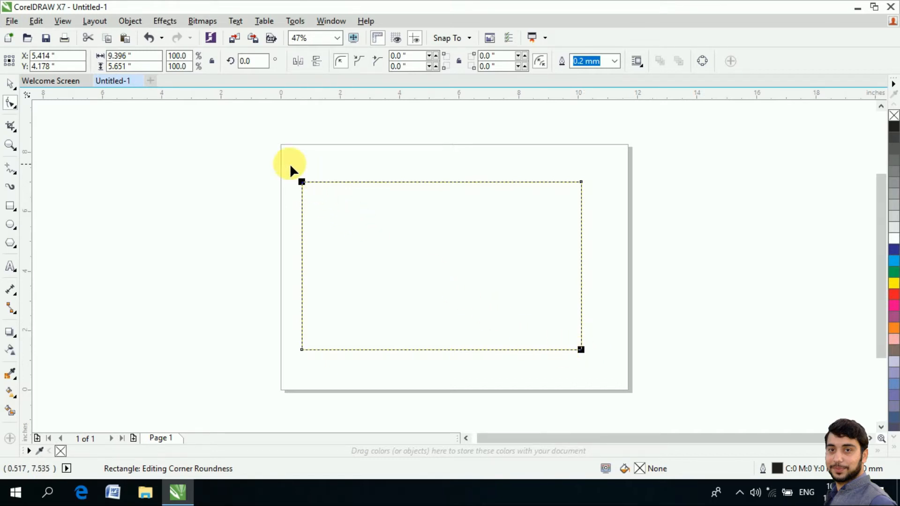
pyautogui.moveTo(301, 184); pyautogui.dragTo(354, 297)
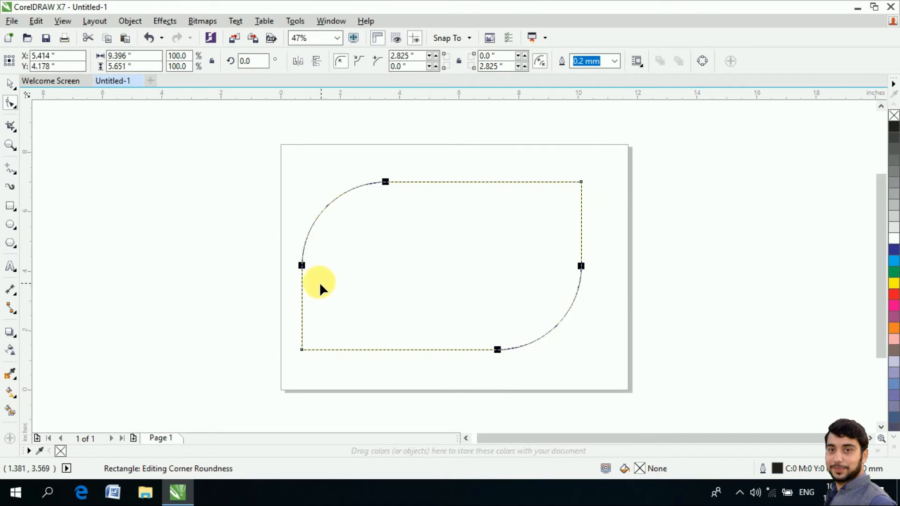
# Delete the rounded rectangle and draw a new one about 6.4 by 3.66 inches near the middle of the page.
pyautogui.press('Delete')
pyautogui.click(10, 207)
pyautogui.moveTo(362, 200); pyautogui.dragTo(556, 313)
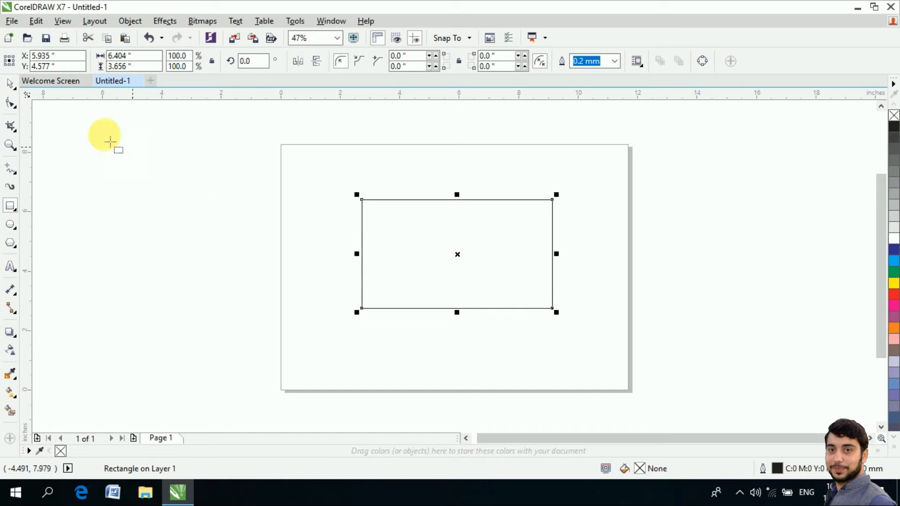
# Round the rectangle's two left corners together to a radius of about 1.828 inches and undo that rounding.
pyautogui.click(10, 103)
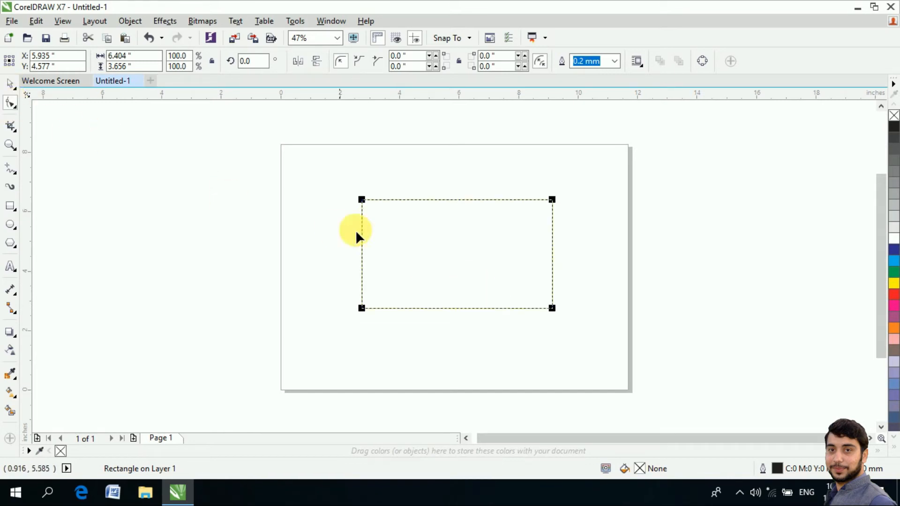
pyautogui.click(364, 200)
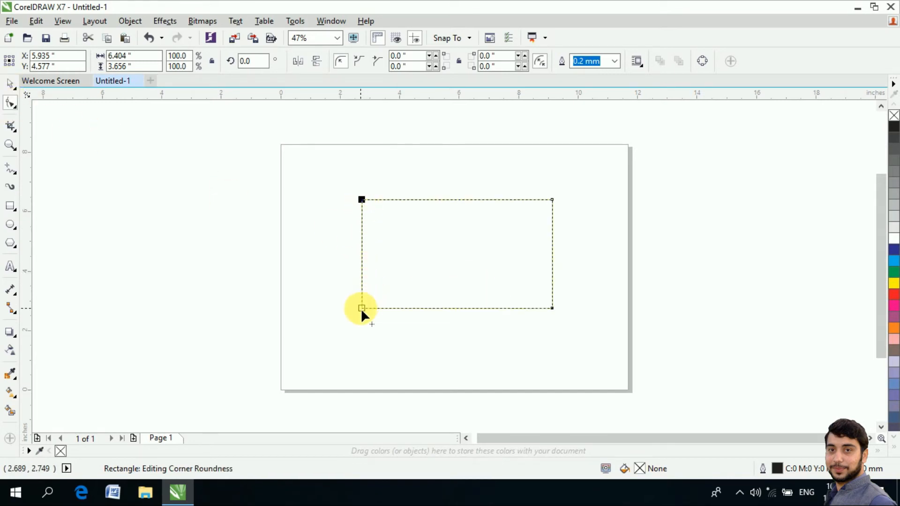
pyautogui.moveTo(364, 200); pyautogui.dragTo(389, 266)
pyautogui.click(552, 200)
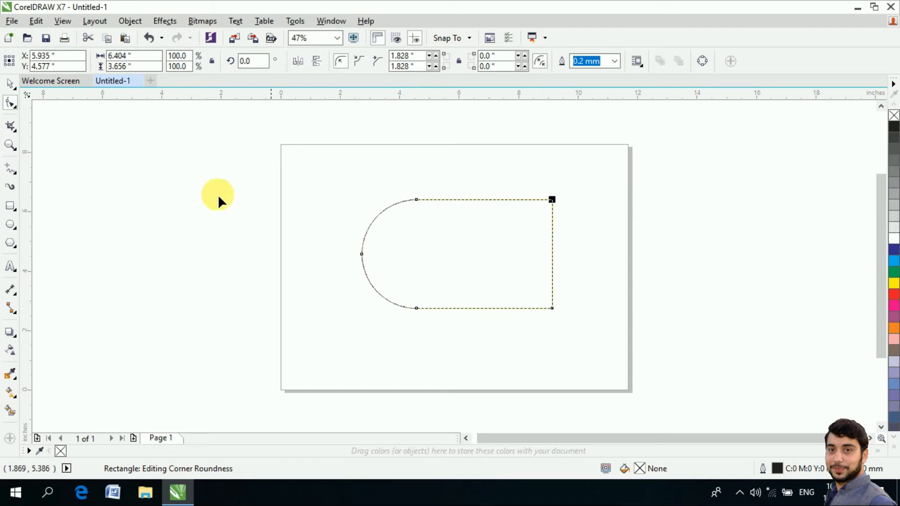
pyautogui.click(9, 83)
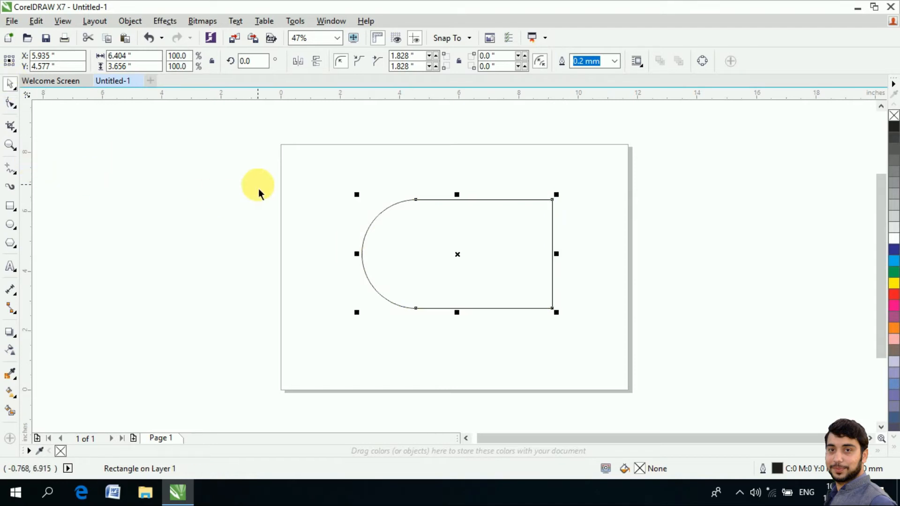
pyautogui.hotkey('ctrl', 'z')
# Convert the rectangle to curves and change its top edge from a line to a curve segment.
pyautogui.click(14, 107)
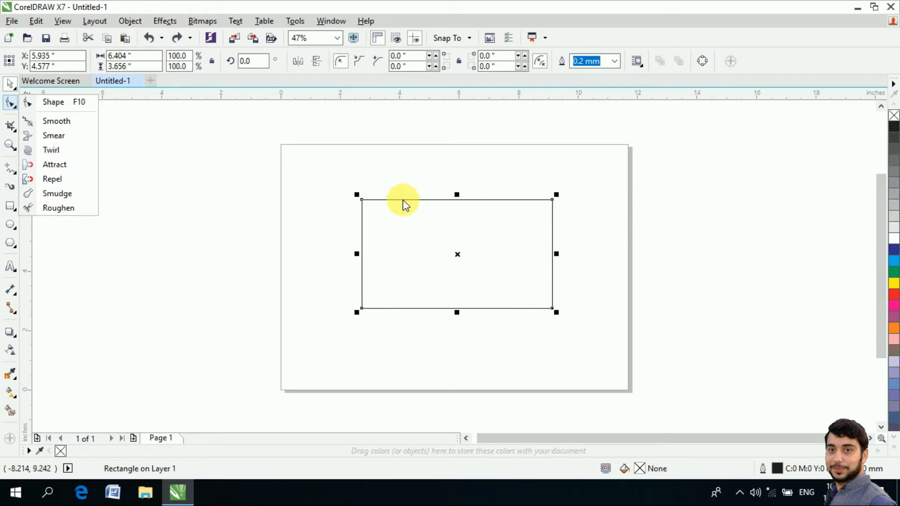
pyautogui.click(68, 106)
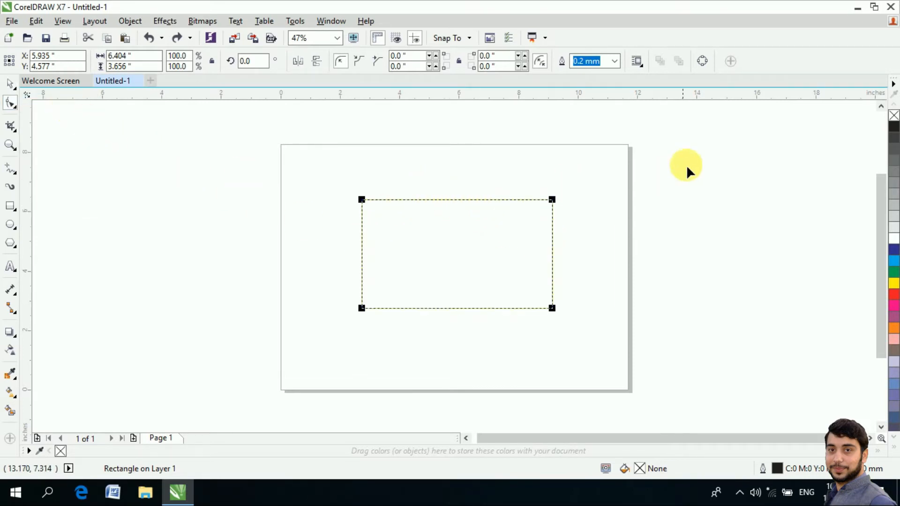
pyautogui.click(708, 67)
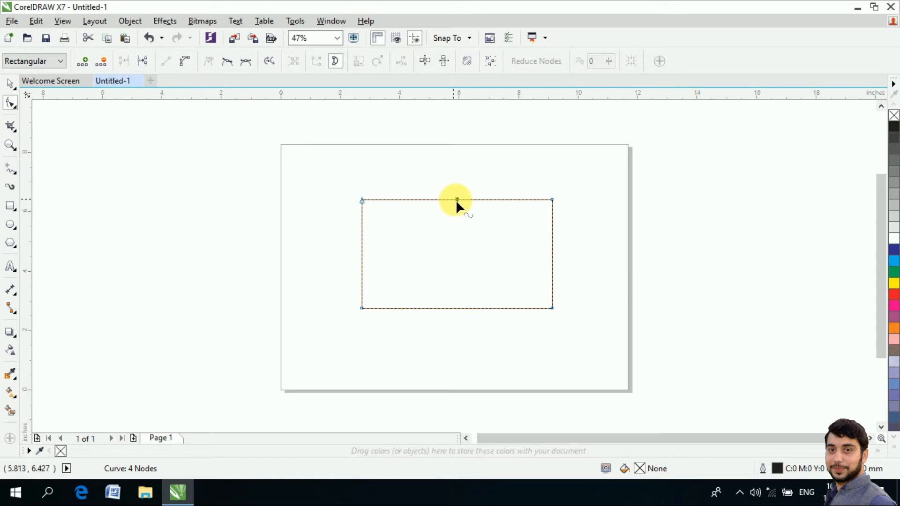
pyautogui.click(489, 201)
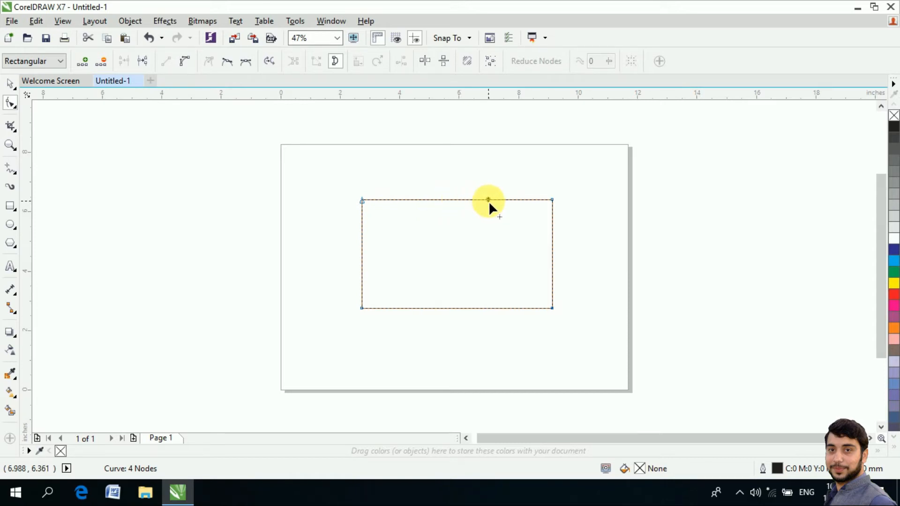
pyautogui.click(435, 200)
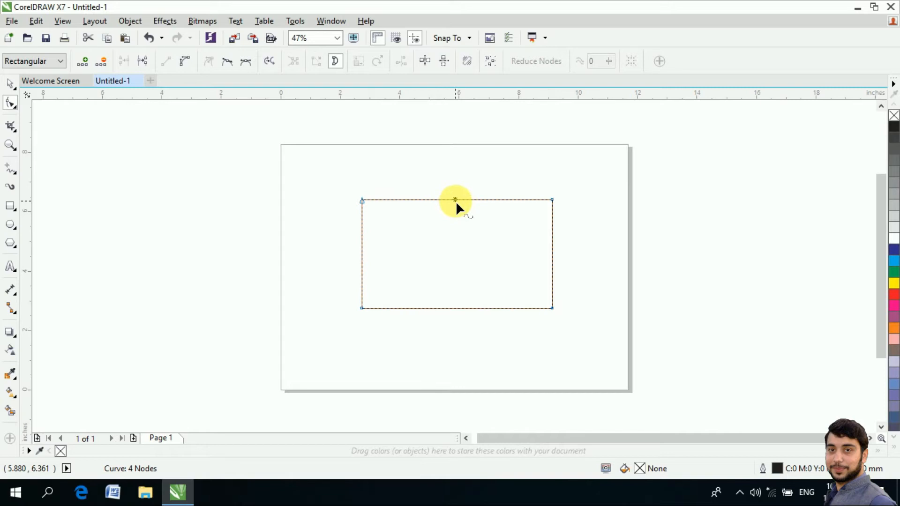
pyautogui.click(188, 66)
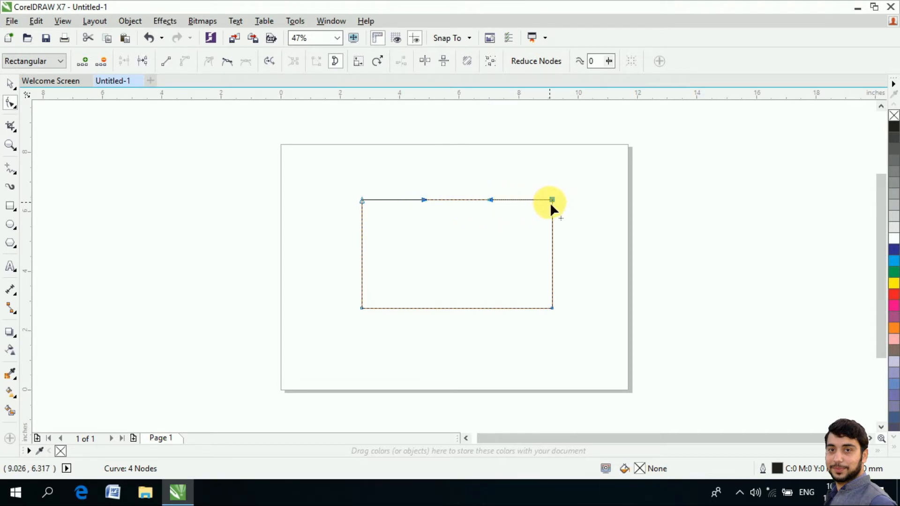
# Bend the top edge into a wave by raising its left control handle and lowering its right one.
pyautogui.click(423, 200)
pyautogui.moveTo(424, 201); pyautogui.dragTo(412, 161)
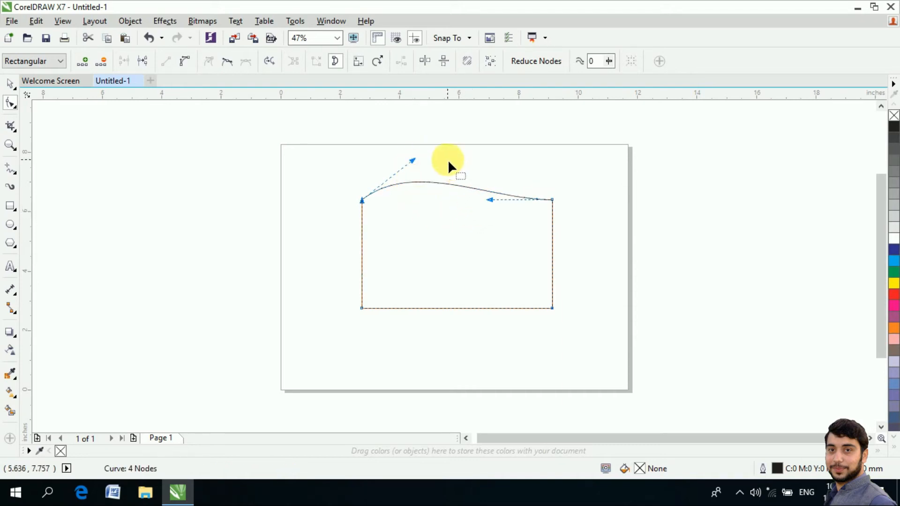
pyautogui.moveTo(490, 200); pyautogui.dragTo(457, 229)
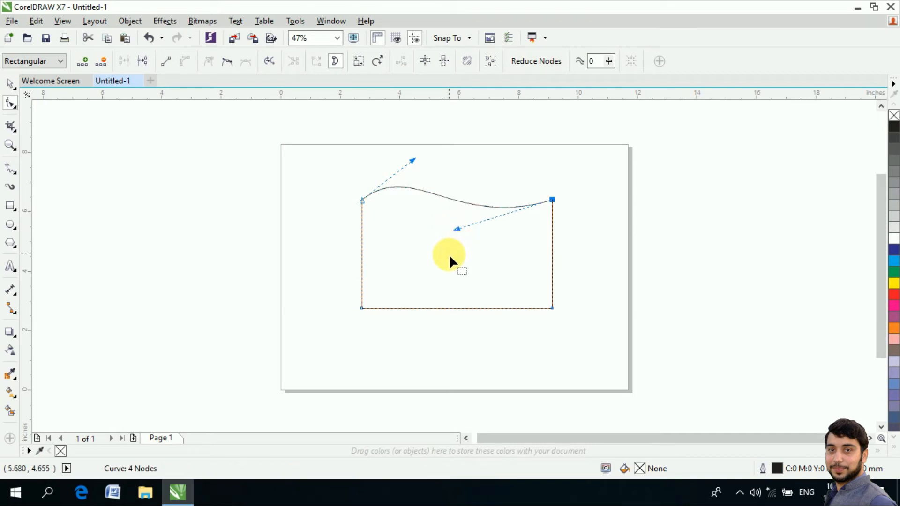
# Change the bottom edge to a curve segment and bend it into a wave, left handle raised and right handle lowered.
pyautogui.click(450, 308)
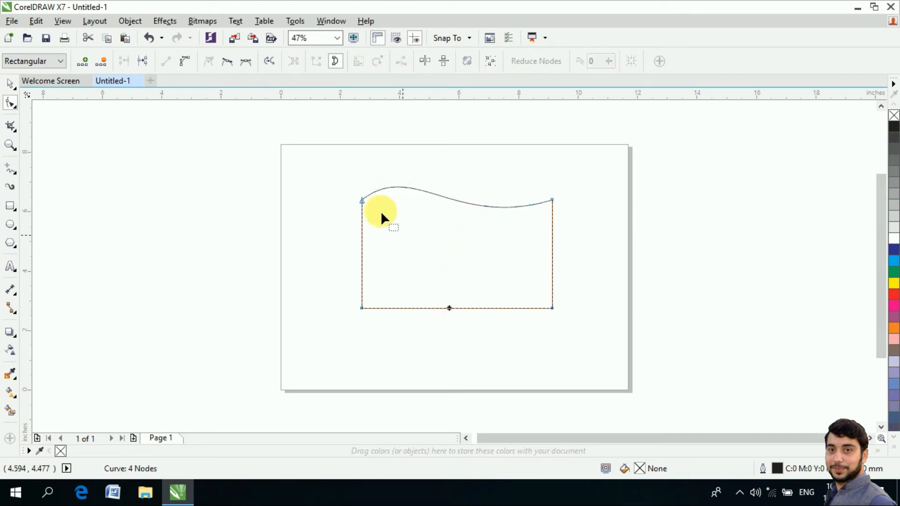
pyautogui.rightClick(451, 308)
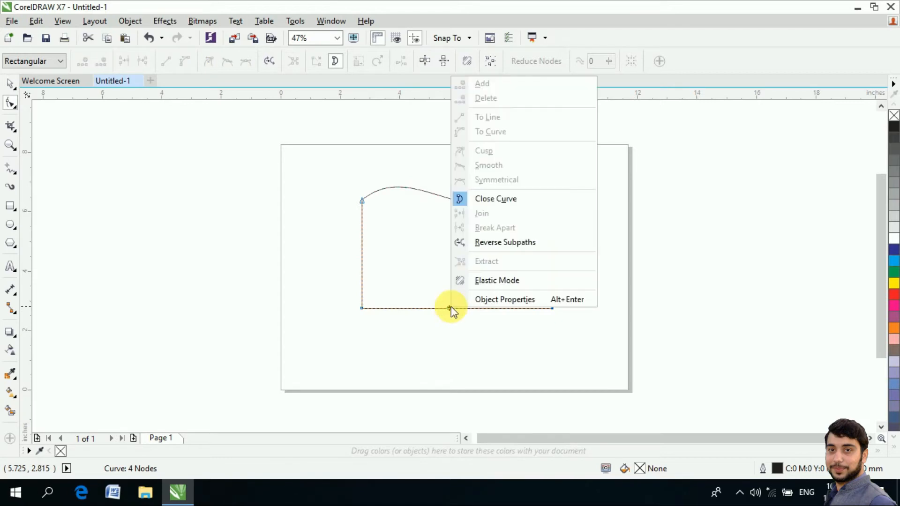
pyautogui.click(448, 309)
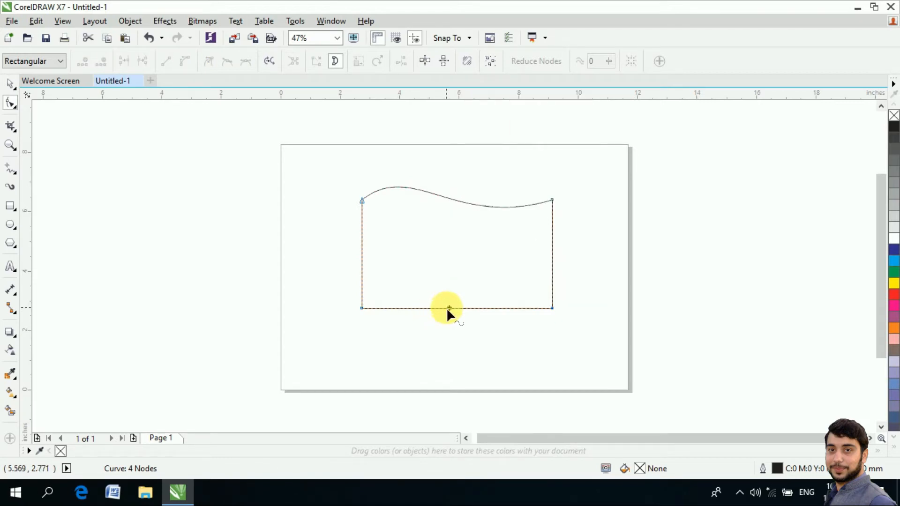
pyautogui.rightClick(449, 308)
pyautogui.click(488, 132)
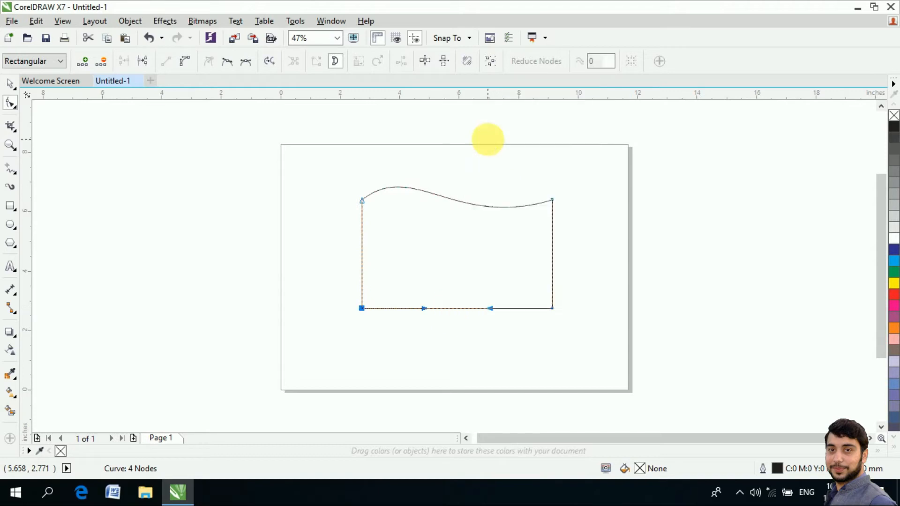
pyautogui.moveTo(424, 308); pyautogui.dragTo(425, 266)
pyautogui.moveTo(490, 308); pyautogui.dragTo(478, 342)
# Delete the wavy shape and draw a new rectangle about 6.25 by 5.16 inches on the left part of the page.
pyautogui.moveTo(328, 154); pyautogui.dragTo(563, 330)
pyautogui.press('Delete')
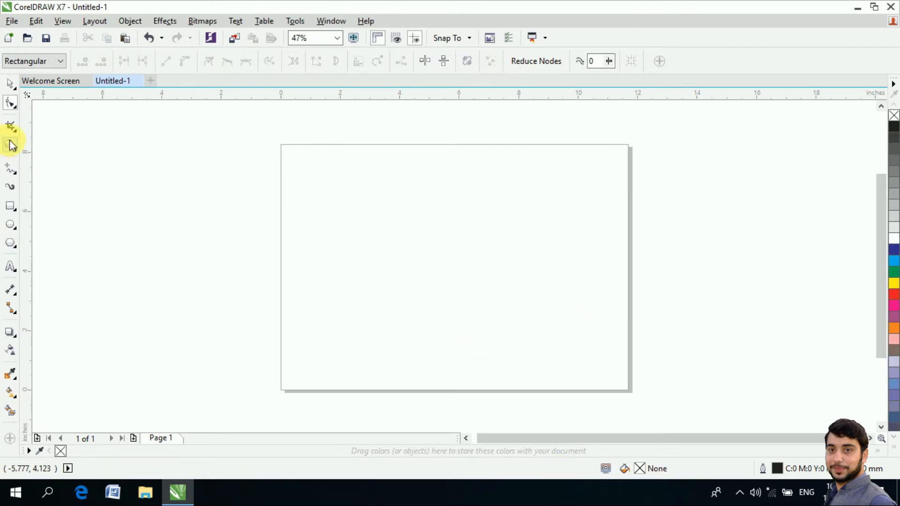
pyautogui.click(10, 205)
pyautogui.moveTo(314, 197)
pyautogui.mouseDown()
pyautogui.moveTo(491, 329)
pyautogui.moveTo(500, 350)
pyautogui.mouseUp()
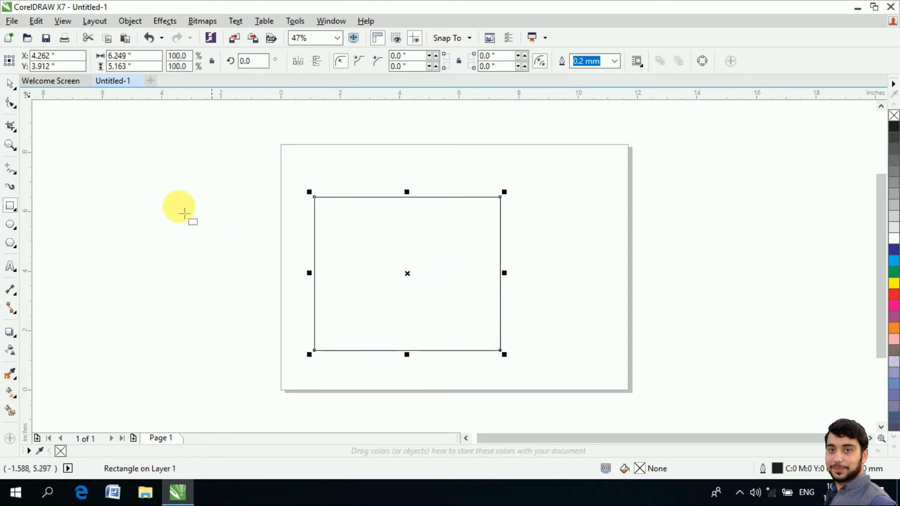
# Convert the new rectangle to curves so that its nodes can be edited.
pyautogui.click(10, 83)
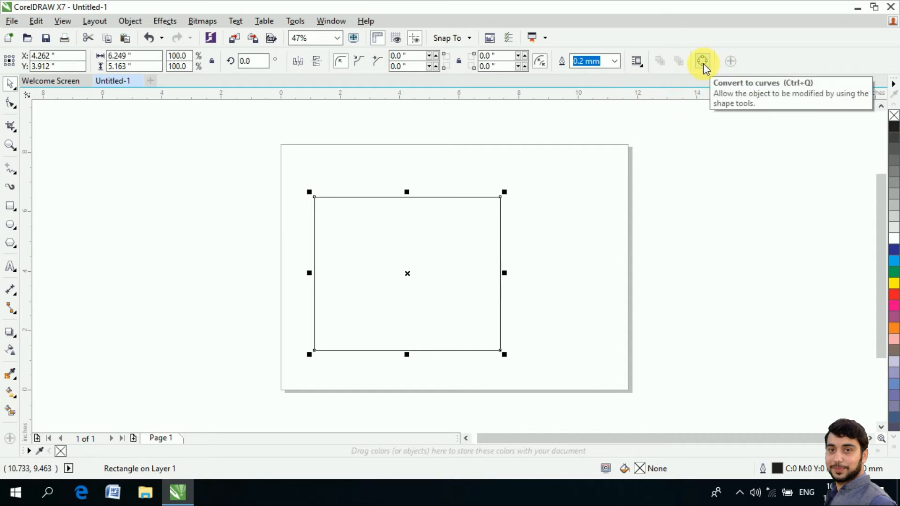
pyautogui.rightClick(438, 229)
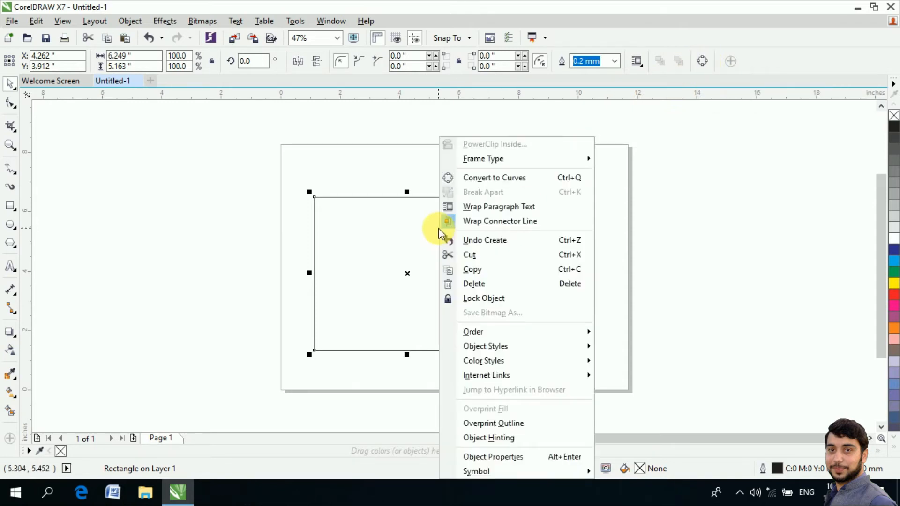
pyautogui.click(500, 179)
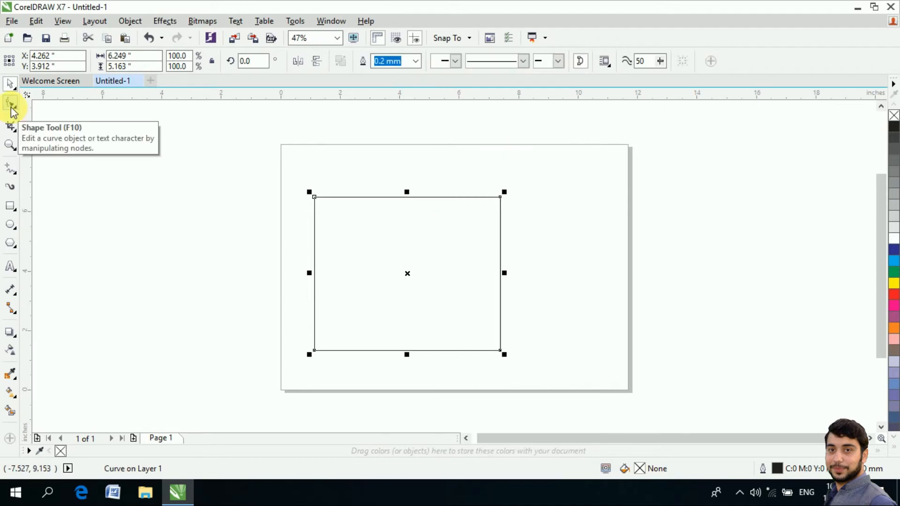
# Add four nodes to the curve with the Shape tool: two on the top edge, one on the right edge and one on the bottom edge.
pyautogui.click(10, 105)
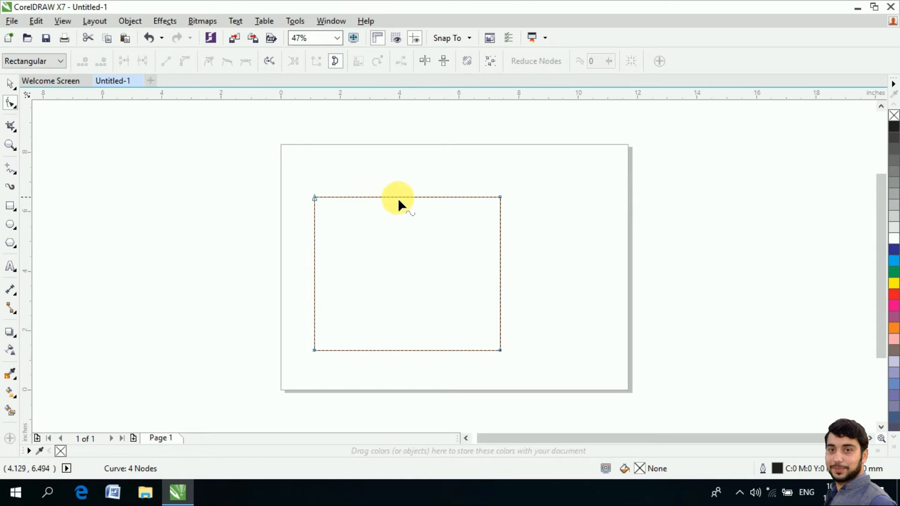
pyautogui.click(361, 200)
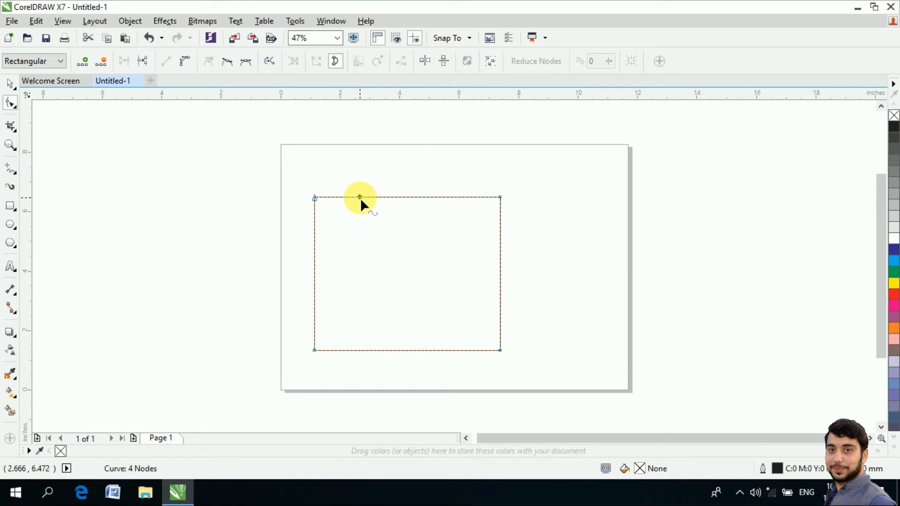
pyautogui.click(85, 72)
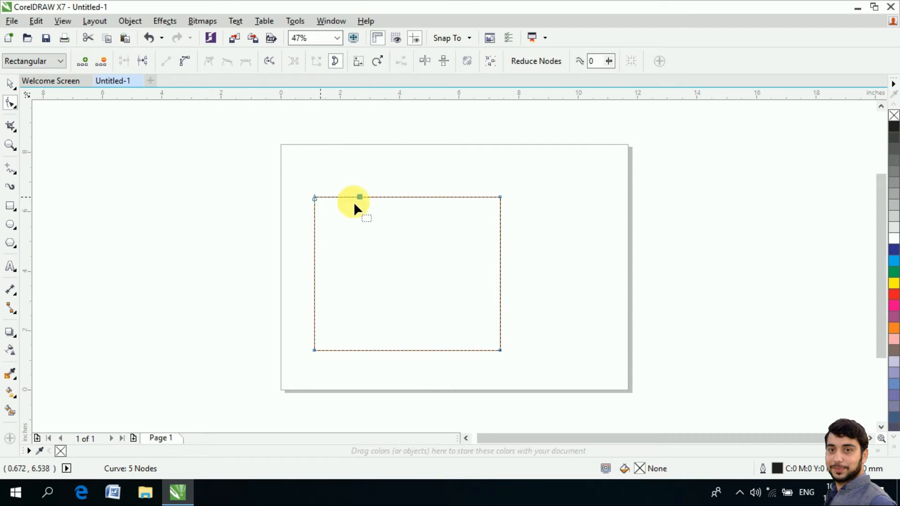
pyautogui.click(422, 198)
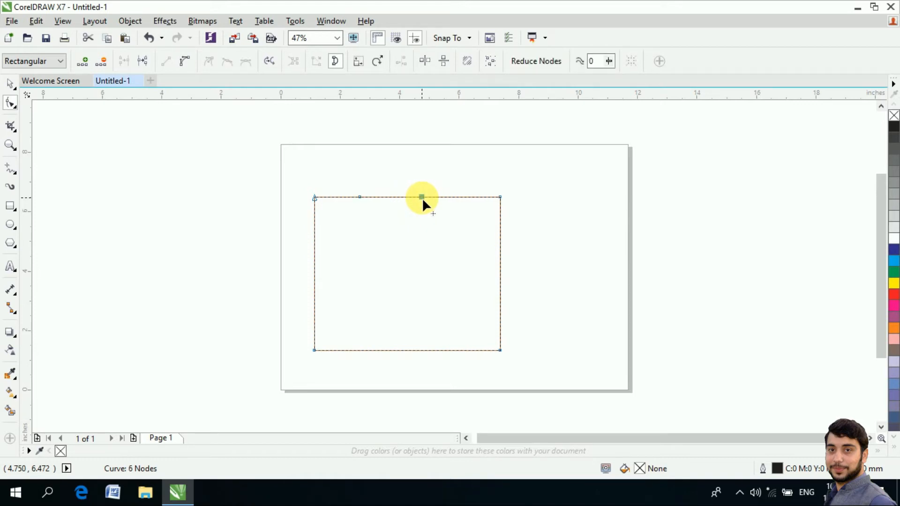
pyautogui.doubleClick(501, 275)
pyautogui.click(414, 351)
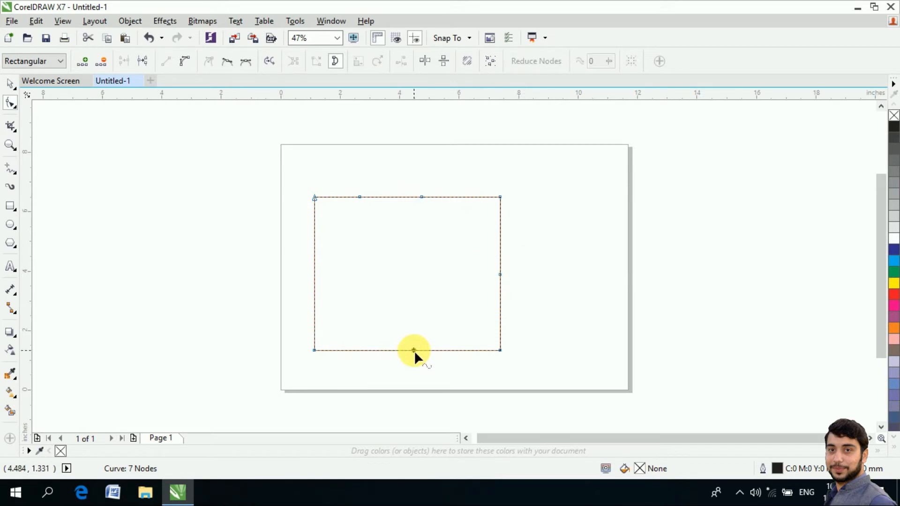
pyautogui.rightClick(415, 351)
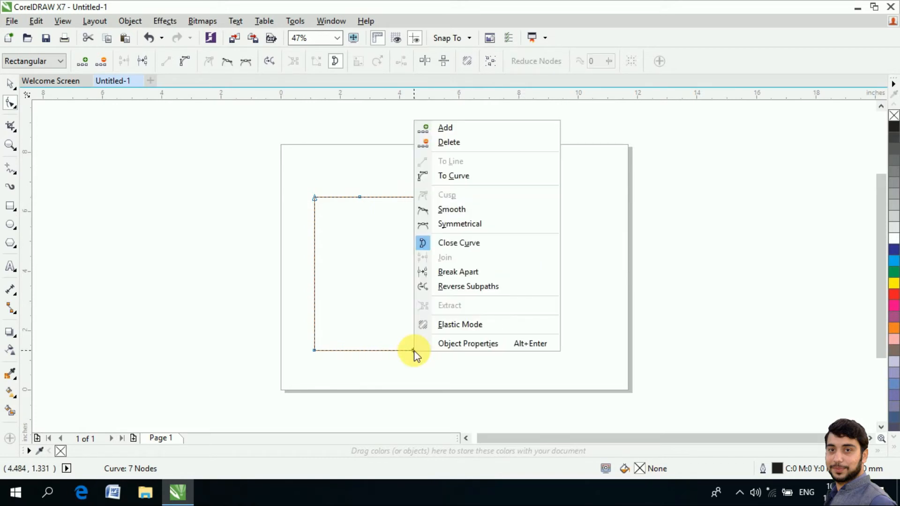
pyautogui.click(467, 128)
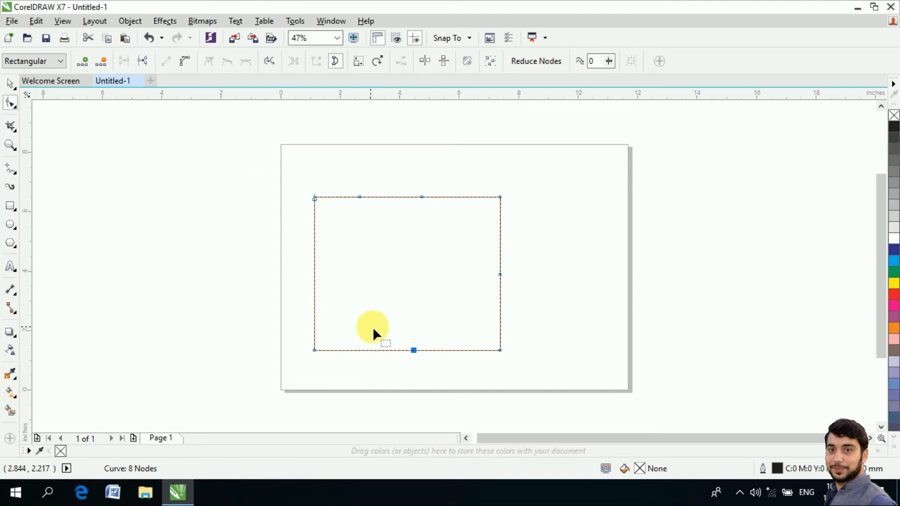
# Reshape the outline by moving the added bottom node down, the right top-edge node up, and the other two added nodes inward.
pyautogui.moveTo(415, 351); pyautogui.dragTo(391, 385)
pyautogui.moveTo(421, 197); pyautogui.dragTo(423, 159)
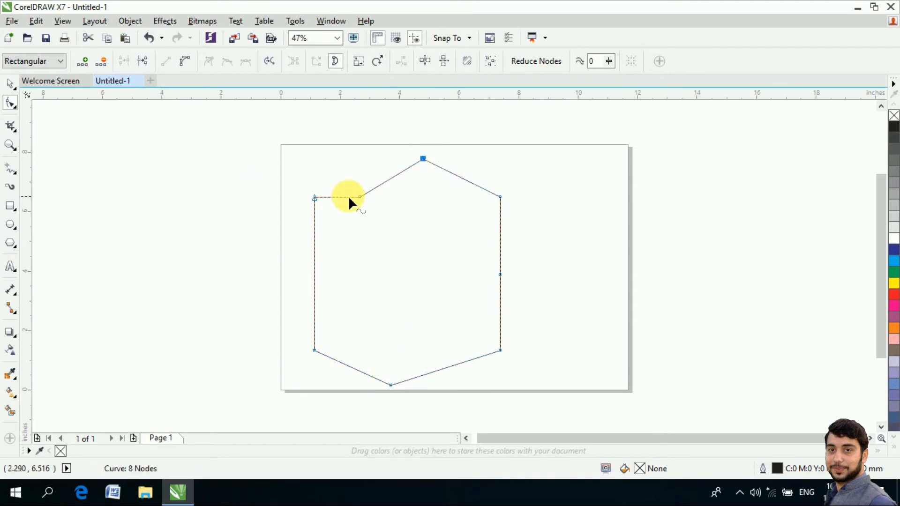
pyautogui.moveTo(360, 197); pyautogui.dragTo(372, 238)
pyautogui.moveTo(500, 274); pyautogui.dragTo(470, 277)
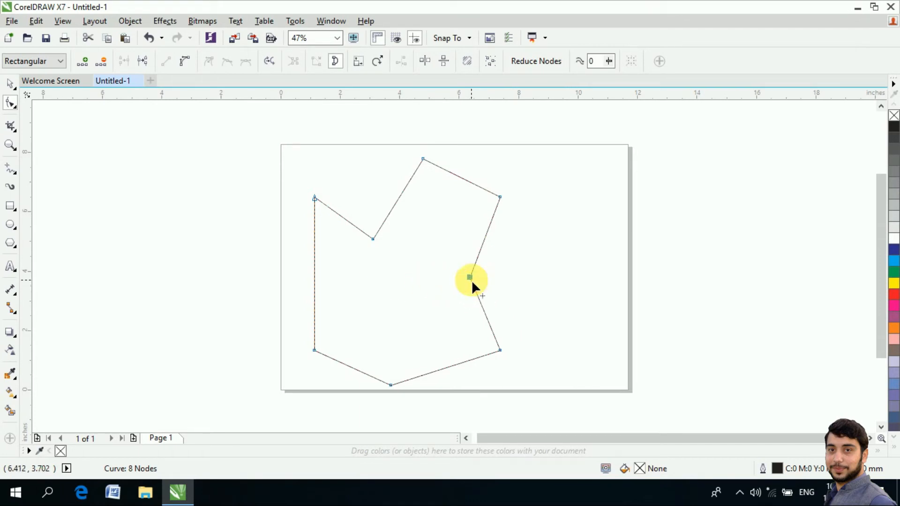
# Delete the displaced right-edge node and both displaced top-edge nodes, and add and remove a trial node on the top edge.
pyautogui.click(99, 65)
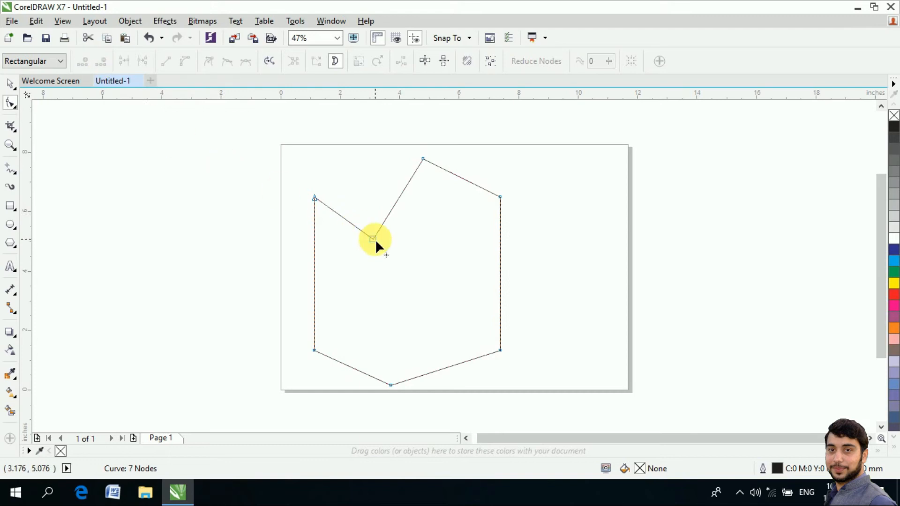
pyautogui.press('Delete')
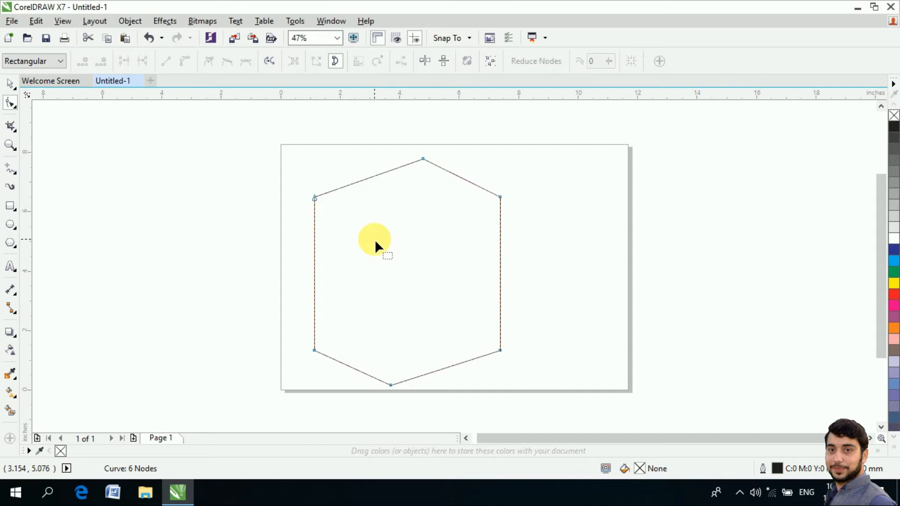
pyautogui.doubleClick(423, 159)
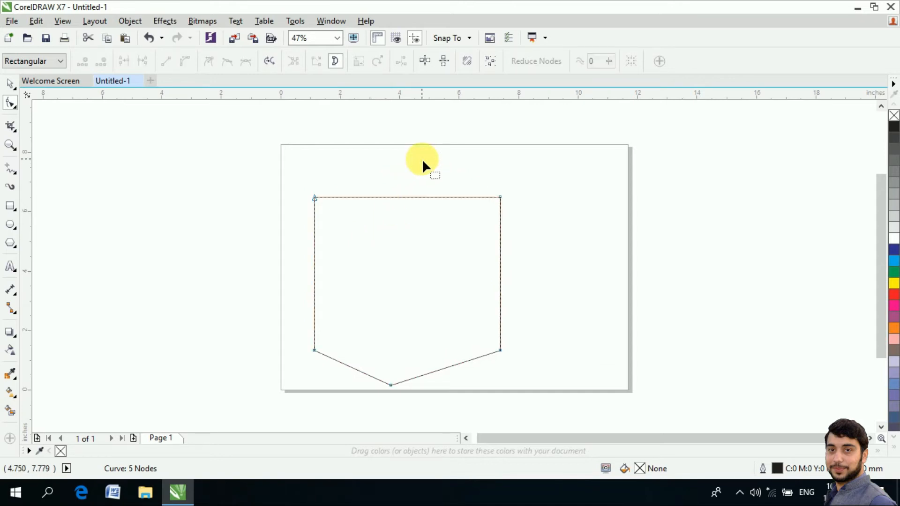
pyautogui.doubleClick(372, 197)
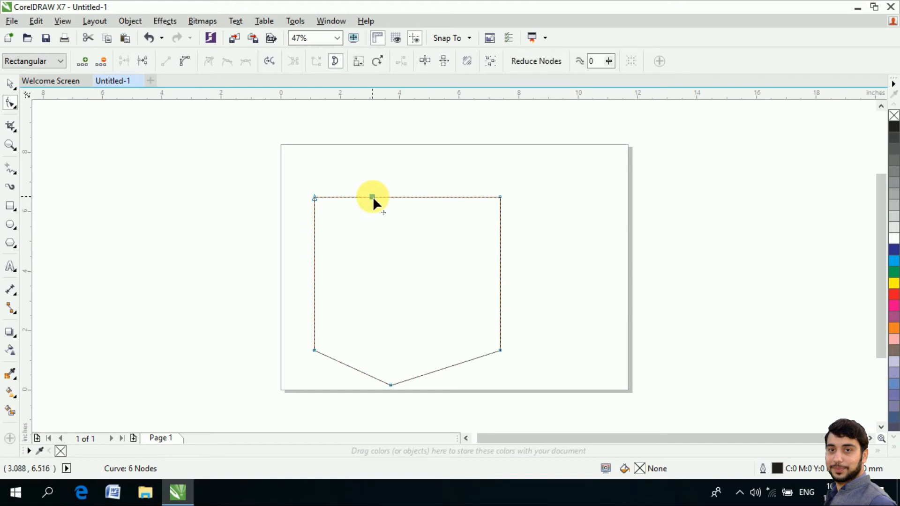
pyautogui.doubleClick(373, 197)
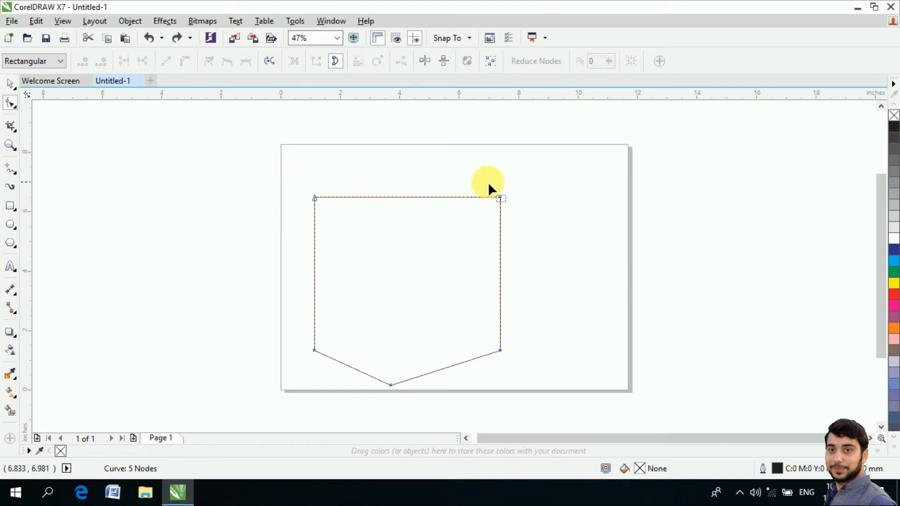
# Break the curve at the middle of the top edge and move the outline's left part up to separate the open ends.
pyautogui.click(415, 197)
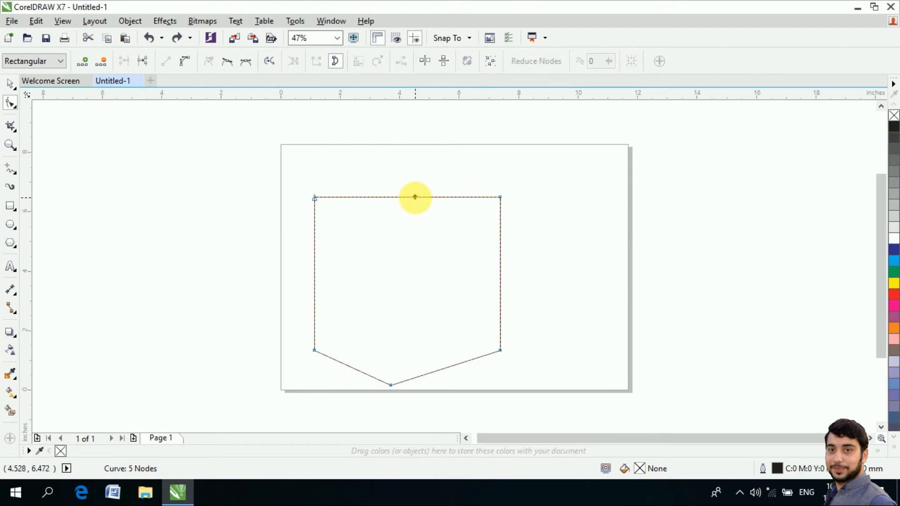
pyautogui.click(148, 59)
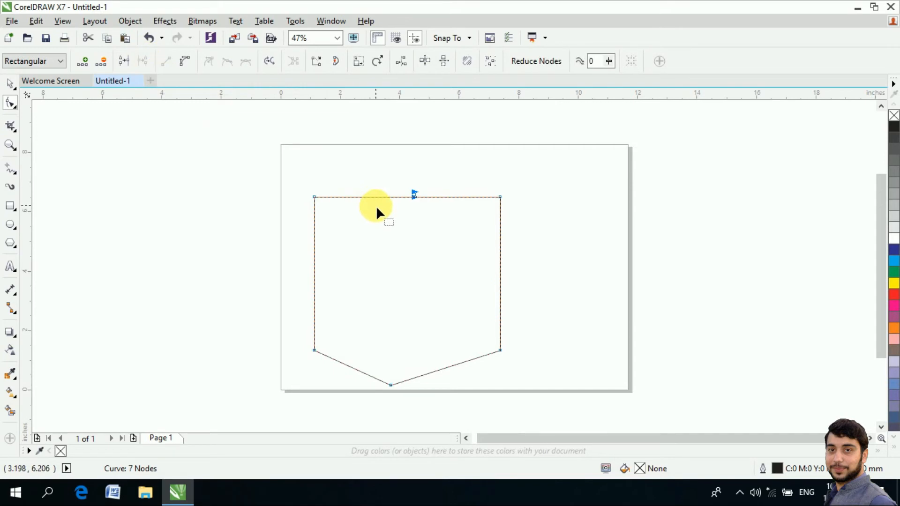
pyautogui.moveTo(361, 197); pyautogui.dragTo(432, 225)
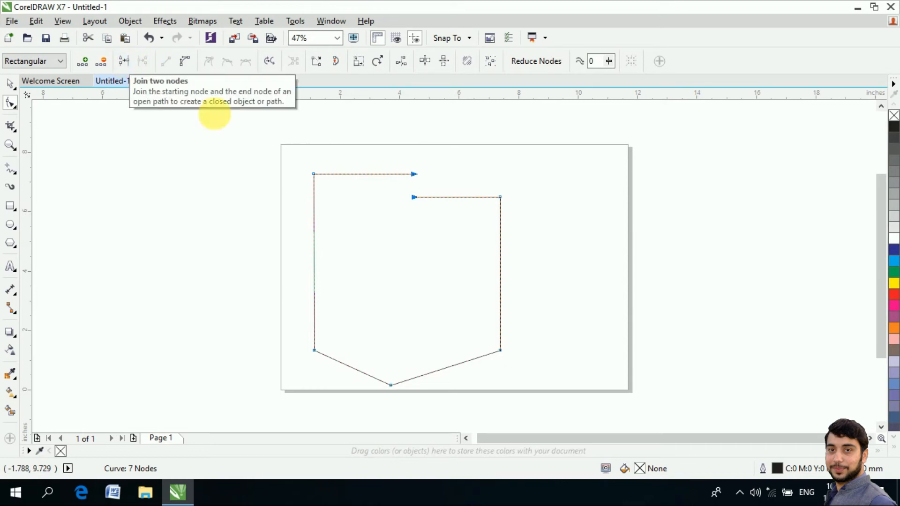
# Select the two open end nodes, join them to close the path, and remove the joined node.
pyautogui.moveTo(415, 201); pyautogui.dragTo(413, 186)
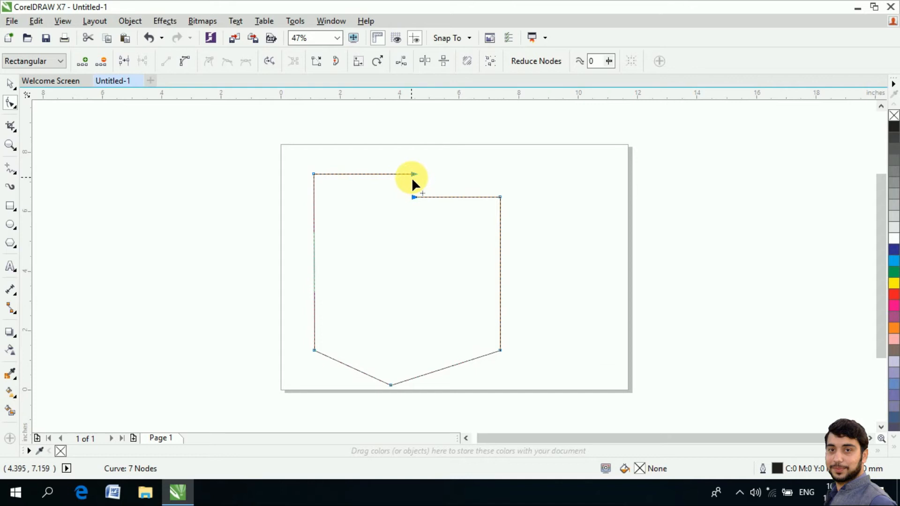
pyautogui.click(120, 61)
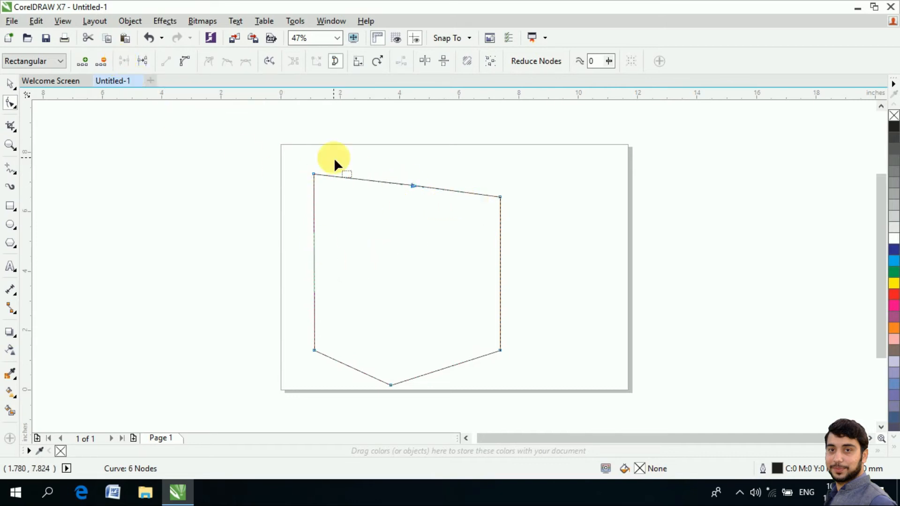
pyautogui.press('Delete')
# Convert the wavy top edge to a straight line in two different ways, undoing each conversion.
pyautogui.click(499, 198)
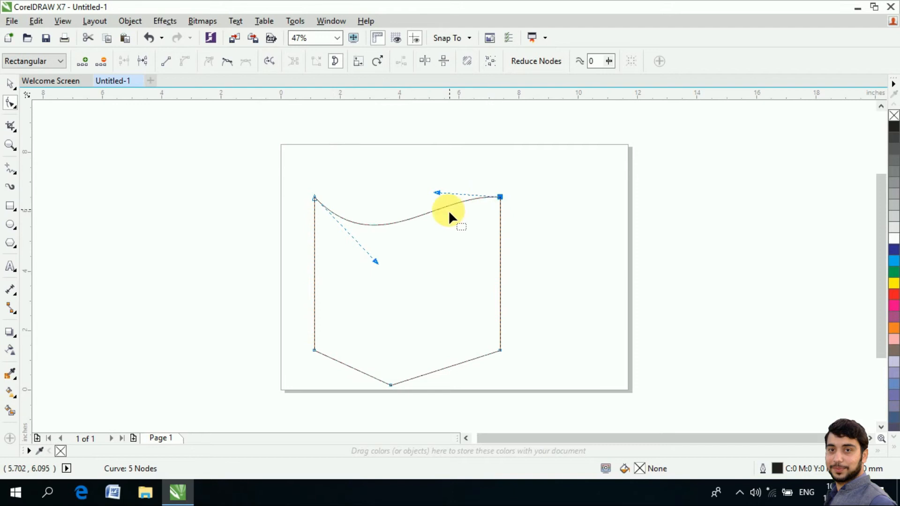
pyautogui.click(167, 66)
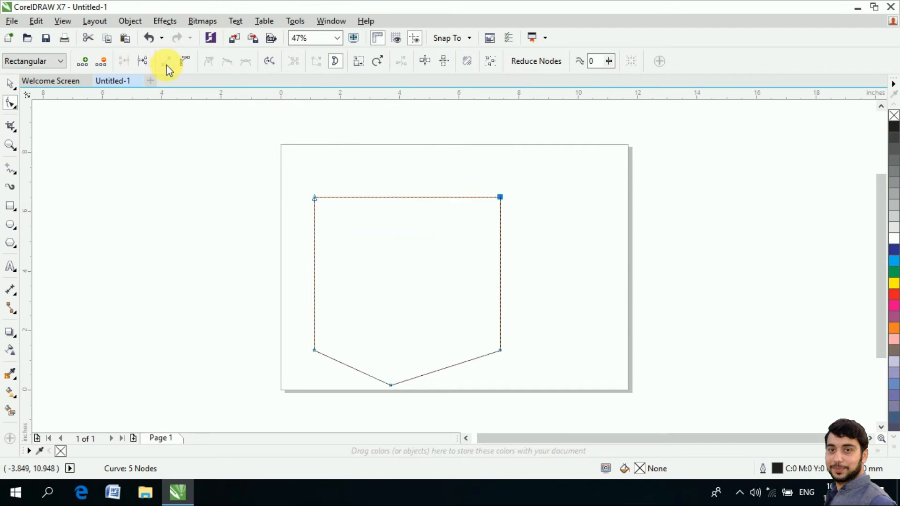
pyautogui.hotkey('ctrl', 'z')
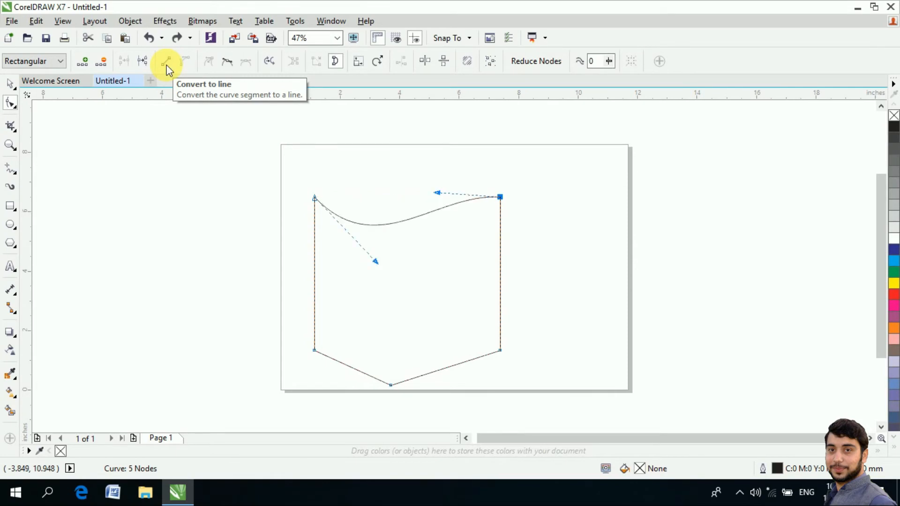
pyautogui.rightClick(422, 216)
pyautogui.click(466, 257)
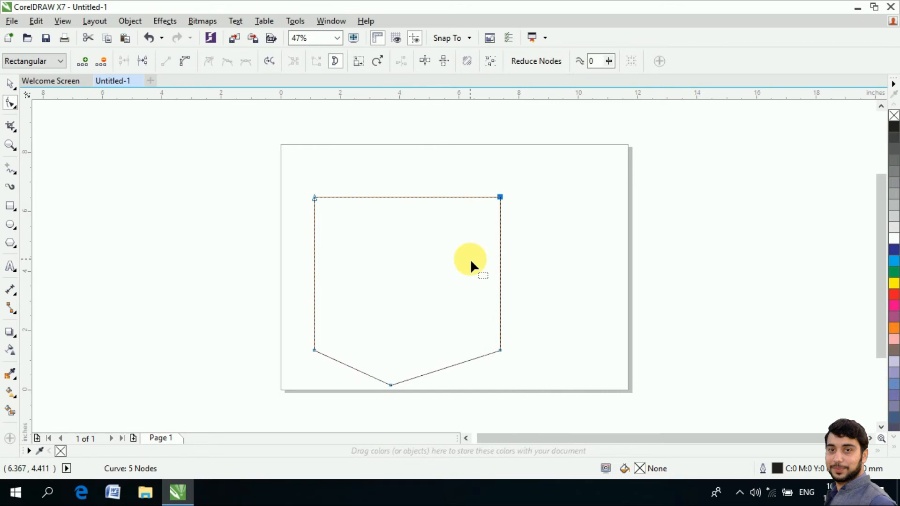
pyautogui.hotkey('ctrl', 'z')
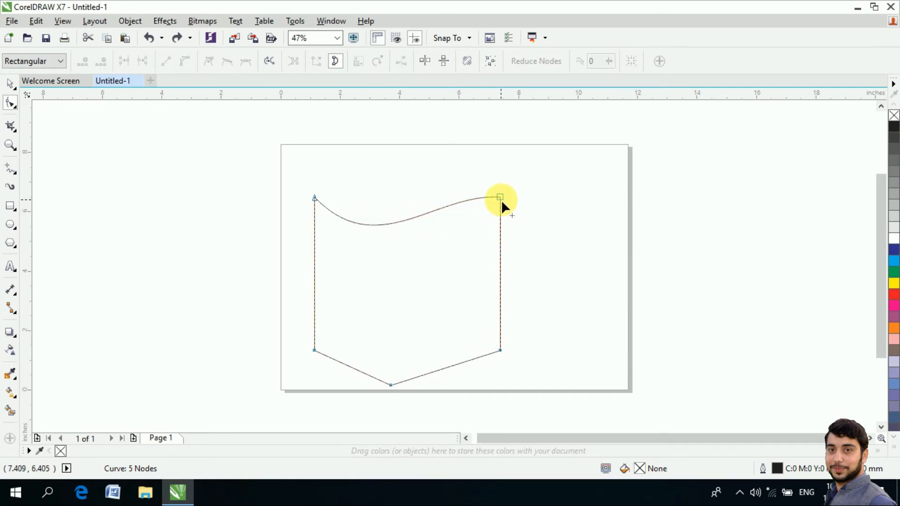
# Deepen the top edge's wave by pulling its right control handle up and outward and its left control handle further down and right.
pyautogui.click(316, 198)
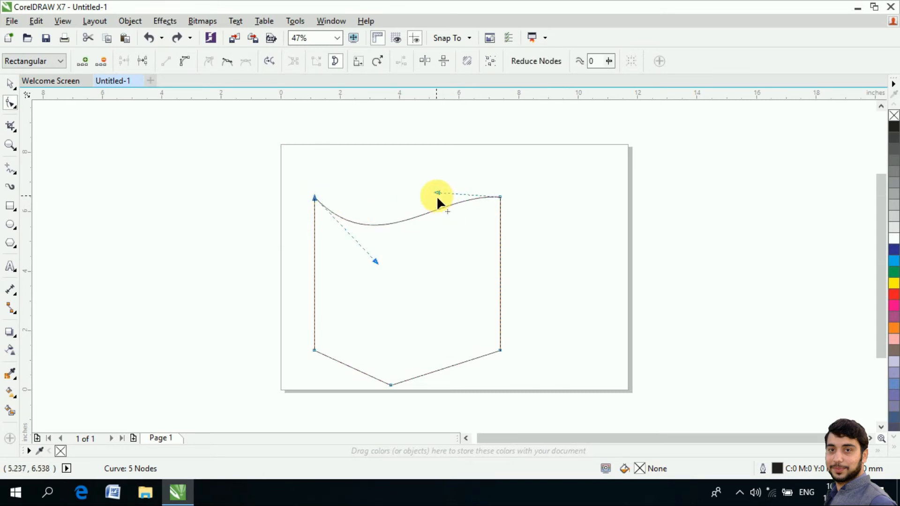
pyautogui.moveTo(437, 194); pyautogui.dragTo(382, 148)
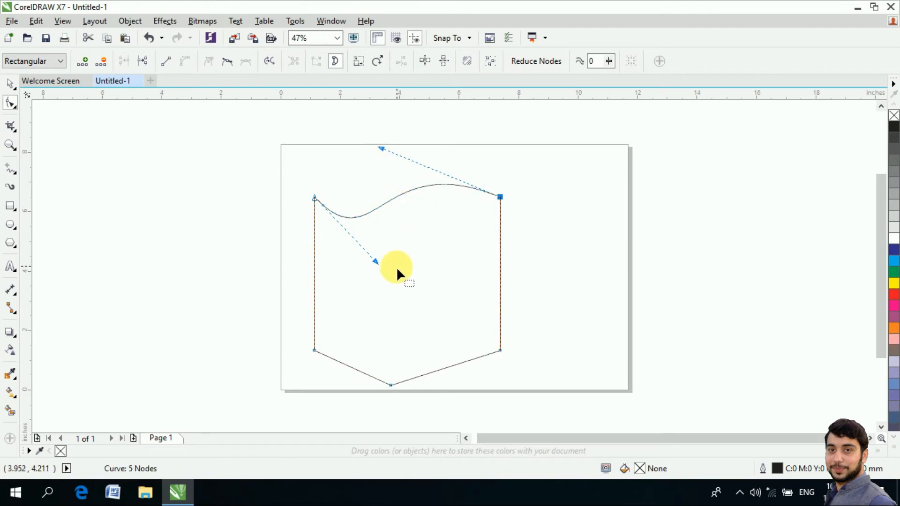
pyautogui.moveTo(378, 261); pyautogui.dragTo(443, 301)
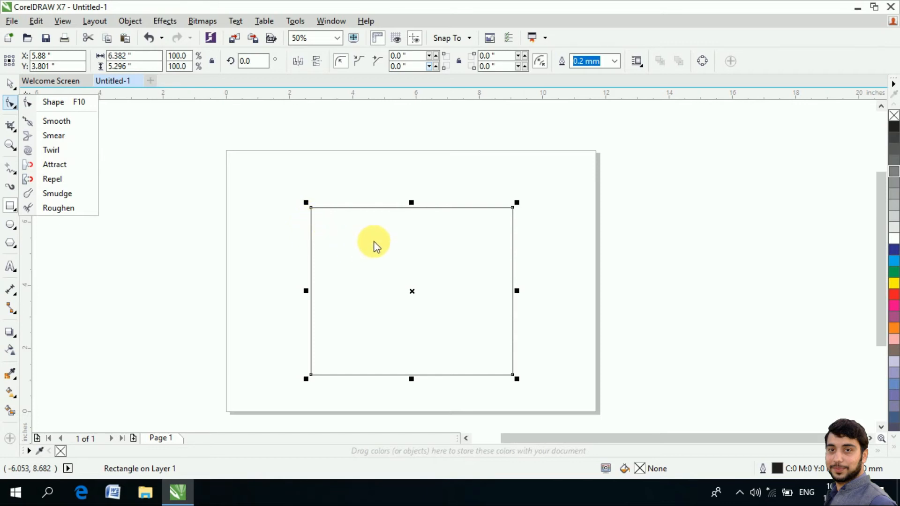
# Convert the new rectangle in the middle of the page to curves.
pyautogui.rightClick(373, 255)
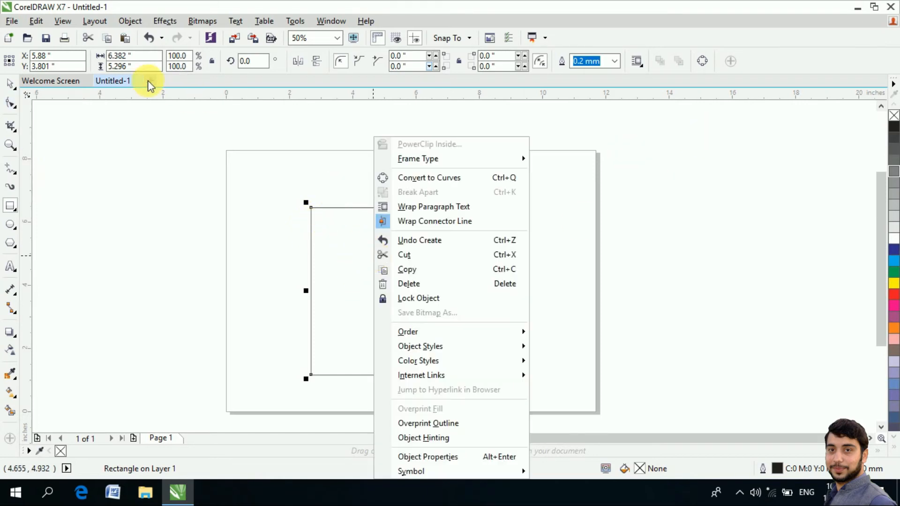
pyautogui.click(4, 97)
pyautogui.click(357, 236)
pyautogui.rightClick(358, 236)
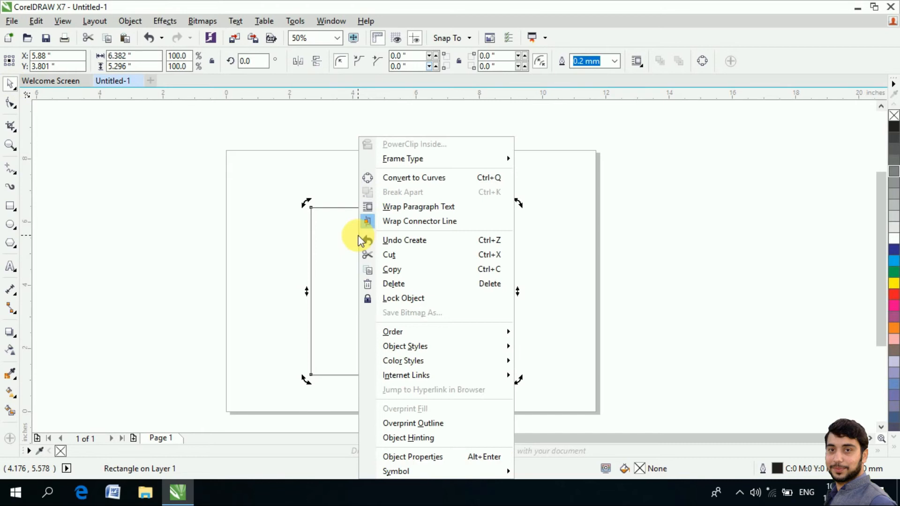
pyautogui.click(415, 178)
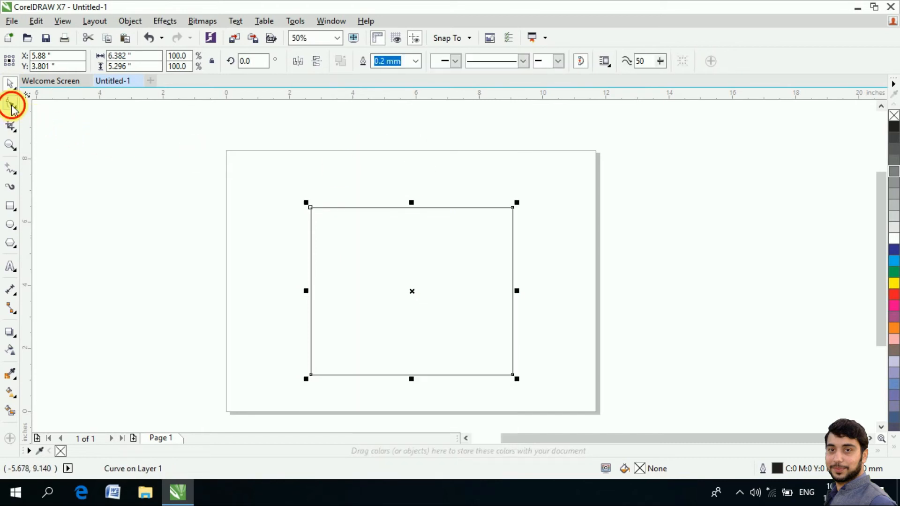
# Switch to the Smooth tool and set its nib size to 2.0 inches and its pressure to 100.
pyautogui.click(10, 102)
pyautogui.scroll(2, 512, 209)
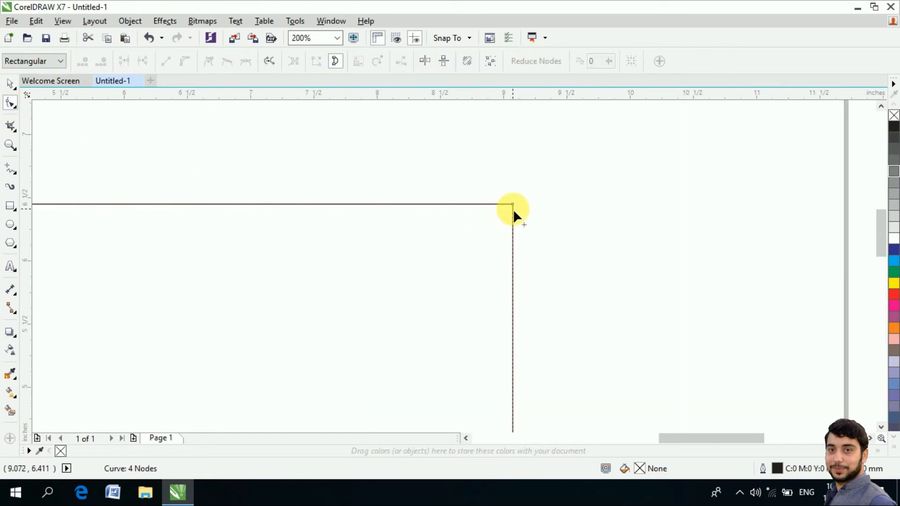
pyautogui.click(513, 205)
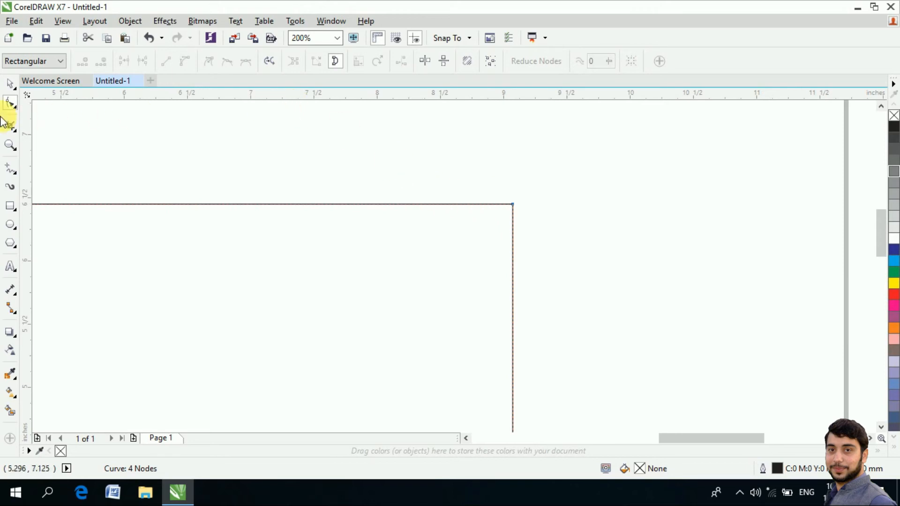
pyautogui.scroll(-2, 507, 215)
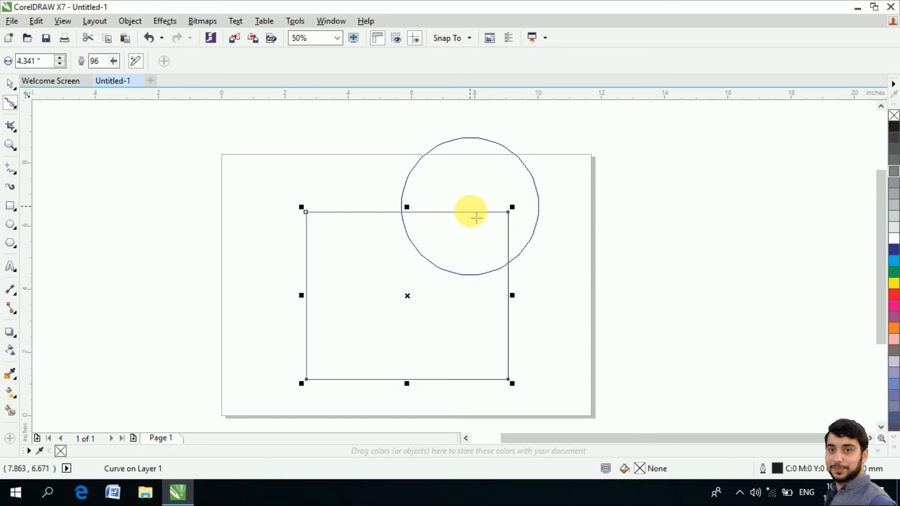
pyautogui.doubleClick(28, 61)
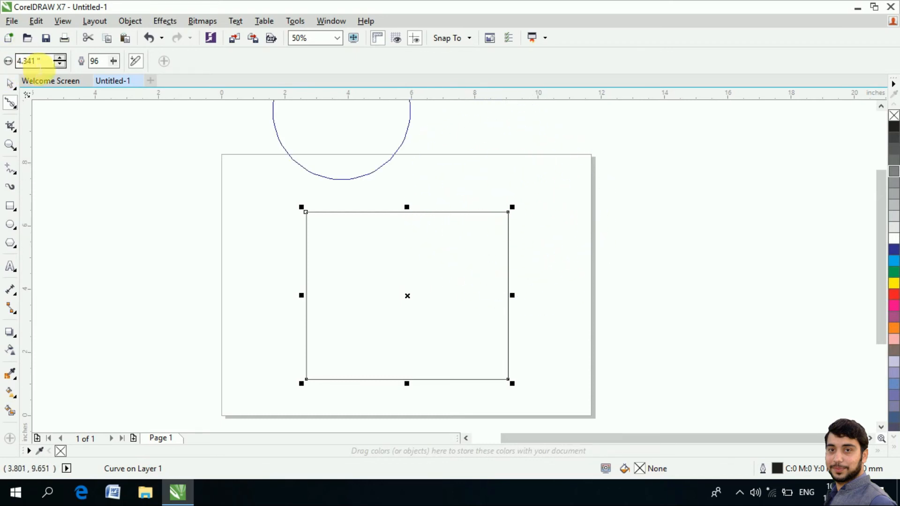
pyautogui.write('2')
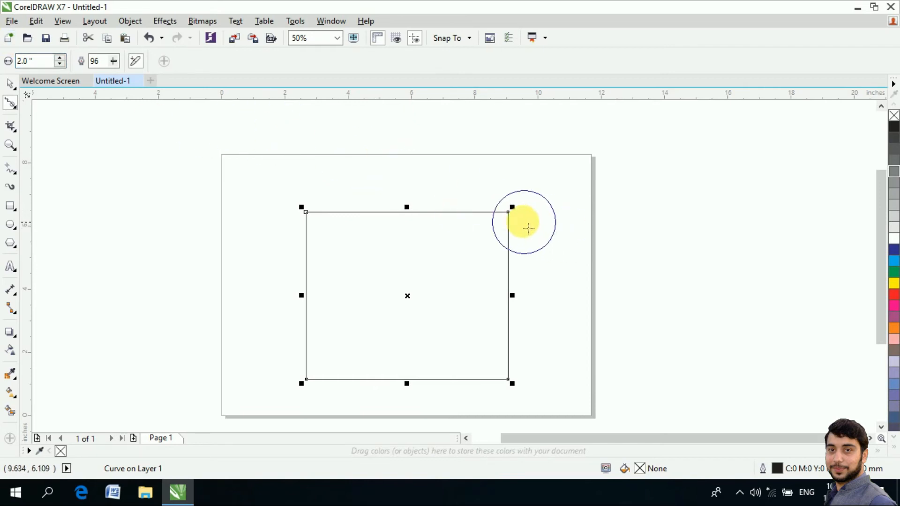
pyautogui.click(116, 63)
pyautogui.moveTo(115, 78); pyautogui.dragTo(123, 80)
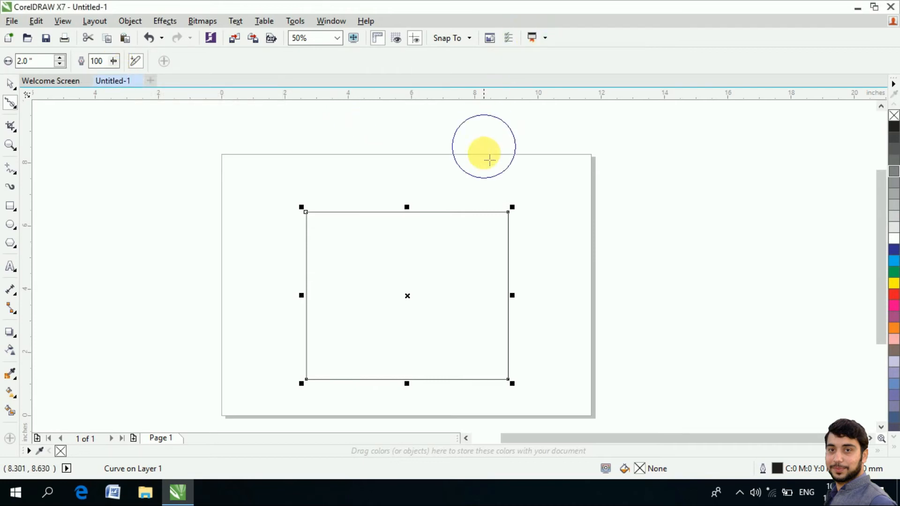
# Round the top-right and top-left corners of the rectangle with the Smooth tool.
pyautogui.scroll(2, 495, 216)
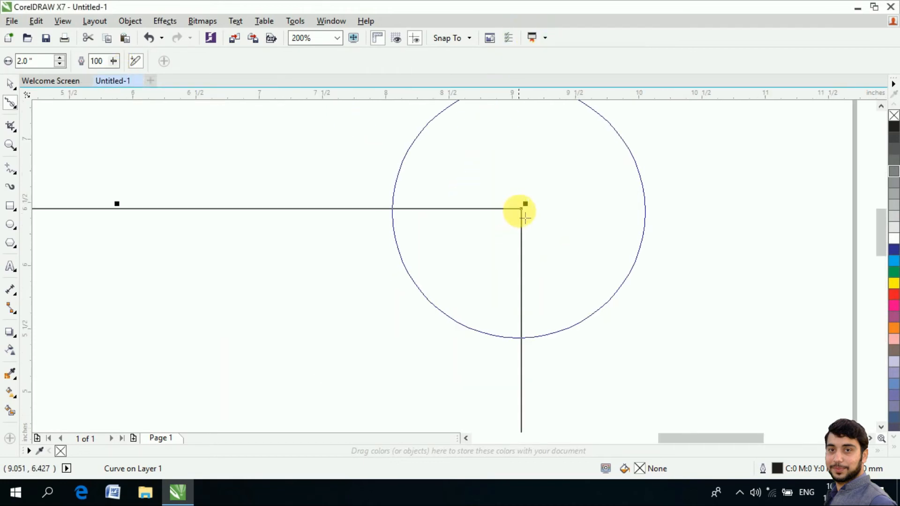
pyautogui.moveTo(526, 214); pyautogui.dragTo(526, 215)
pyautogui.scroll(-3, 523, 211)
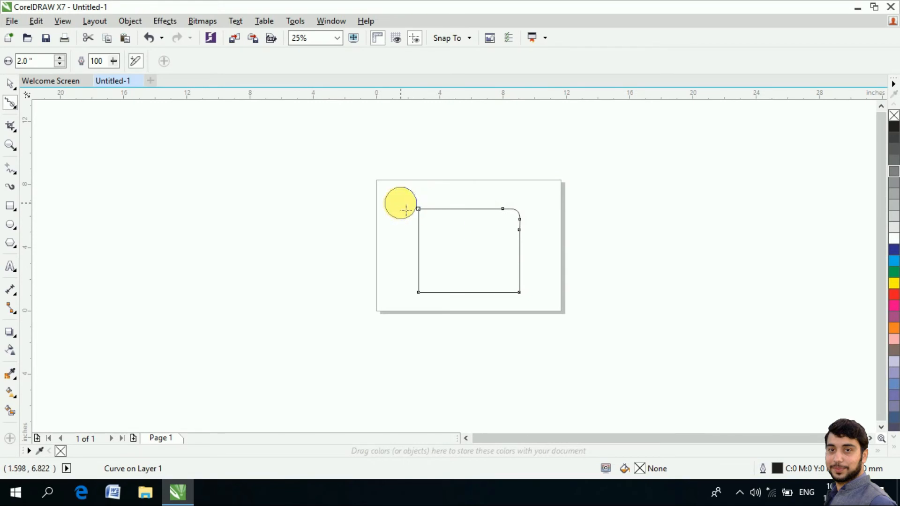
pyautogui.scroll(3, 425, 219)
pyautogui.moveTo(417, 196); pyautogui.dragTo(417, 196)
pyautogui.scroll(-4, 603, 287)
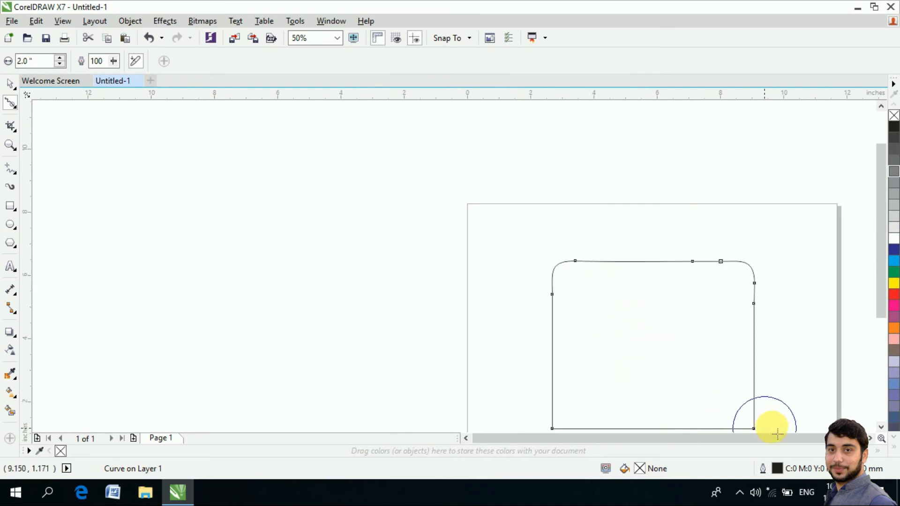
# Smear the left edge inward by about 2.5 inches just above the bottom-left corner with the Smear tool.
pyautogui.moveTo(881, 254); pyautogui.dragTo(864, 296)
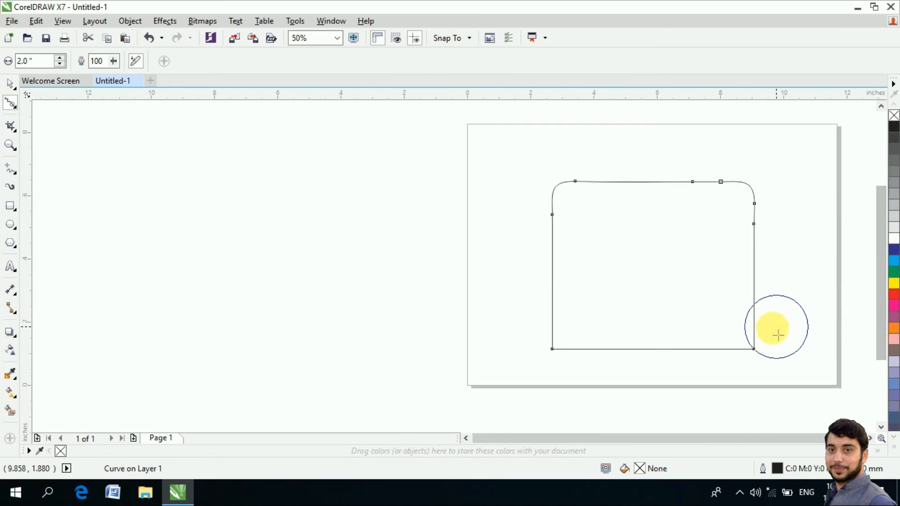
pyautogui.scroll(2, 753, 350)
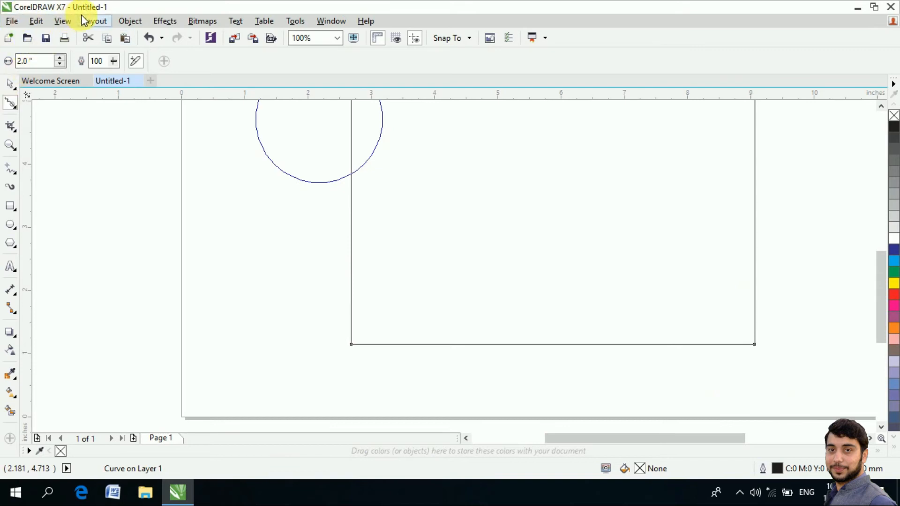
pyautogui.click(12, 104)
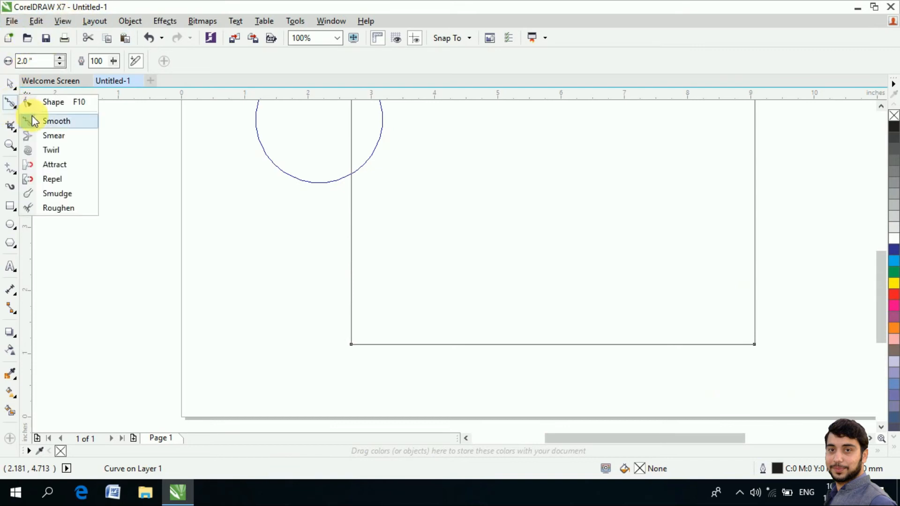
pyautogui.click(52, 135)
pyautogui.scroll(-2, 279, 188)
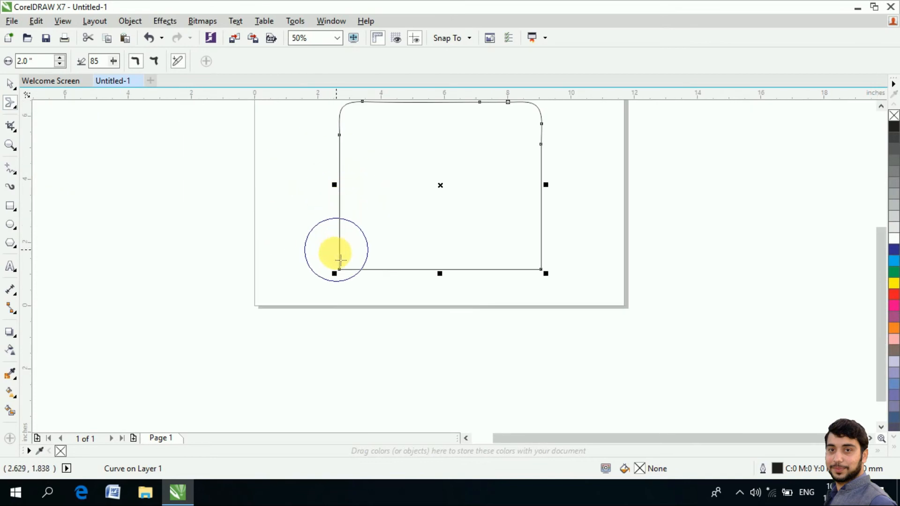
pyautogui.moveTo(334, 244)
pyautogui.mouseDown()
pyautogui.moveTo(436, 248)
pyautogui.moveTo(430, 243)
pyautogui.mouseUp()
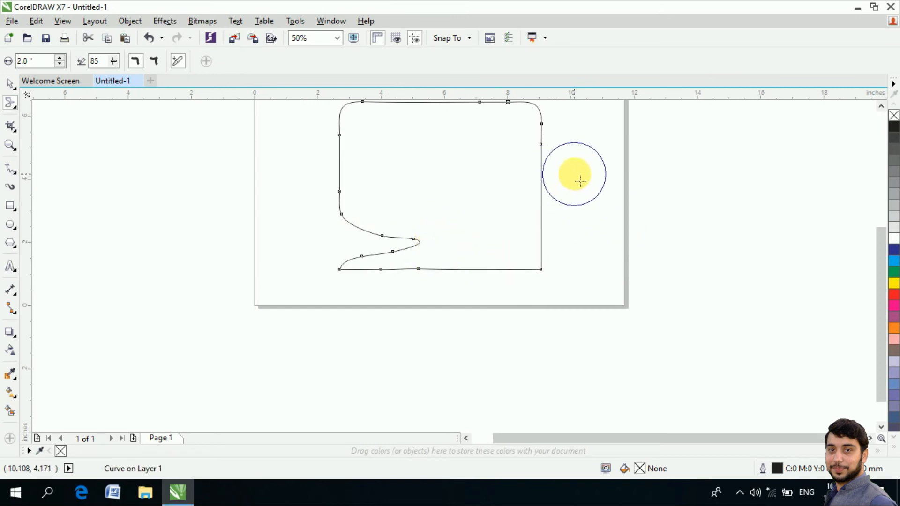
# Smear the curve's right edge inward, left edge outward, right edge outward in two places and bottom edge downward.
pyautogui.moveTo(553, 173)
pyautogui.mouseDown()
pyautogui.moveTo(492, 161)
pyautogui.moveTo(436, 168)
pyautogui.mouseUp()
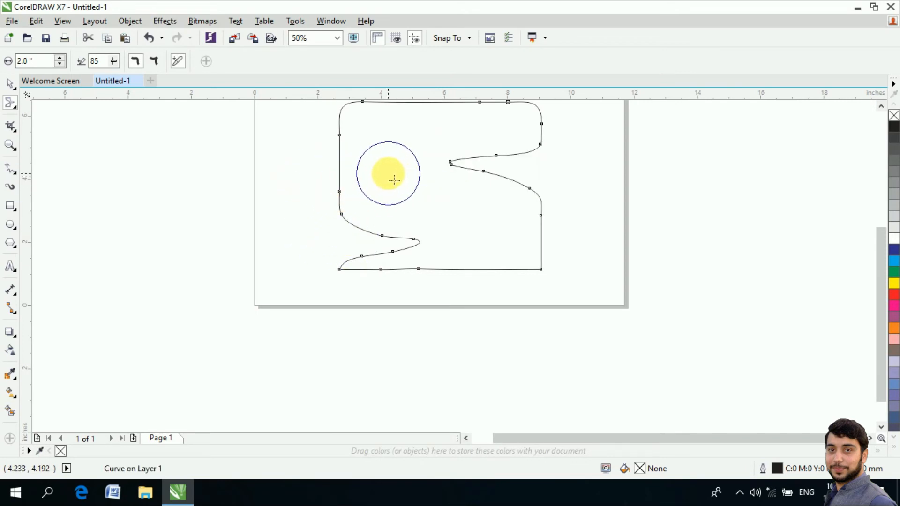
pyautogui.moveTo(394, 180); pyautogui.dragTo(229, 177)
pyautogui.moveTo(494, 237); pyautogui.dragTo(680, 231)
pyautogui.moveTo(483, 209)
pyautogui.mouseDown()
pyautogui.moveTo(574, 188)
pyautogui.moveTo(631, 151)
pyautogui.mouseUp()
pyautogui.moveTo(488, 245); pyautogui.dragTo(482, 345)
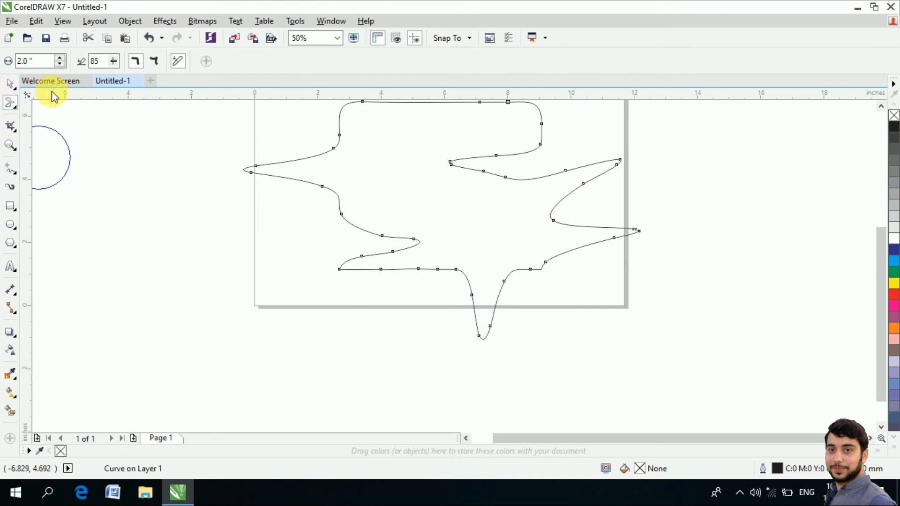
# Undo all the smear strokes on the edges of the curve.
pyautogui.hotkey('ctrl', 'z')
pyautogui.hotkey('ctrl', 'z')
pyautogui.hotkey('ctrl', 'z')
pyautogui.hotkey('ctrl', 'z')
pyautogui.hotkey('ctrl', 'z')
pyautogui.hotkey('ctrl', 'z')
# Twirl the bottom edge counterclockwise near the bottom-left corner with the Twirl tool, using a 2.0-inch nib and a rate of 50.
pyautogui.click(13, 106)
pyautogui.click(53, 150)
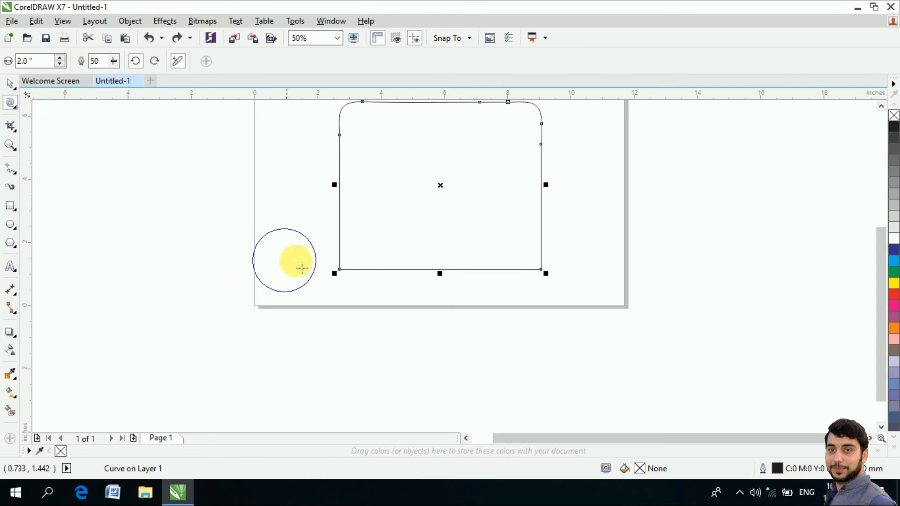
pyautogui.moveTo(381, 276); pyautogui.dragTo(381, 276)
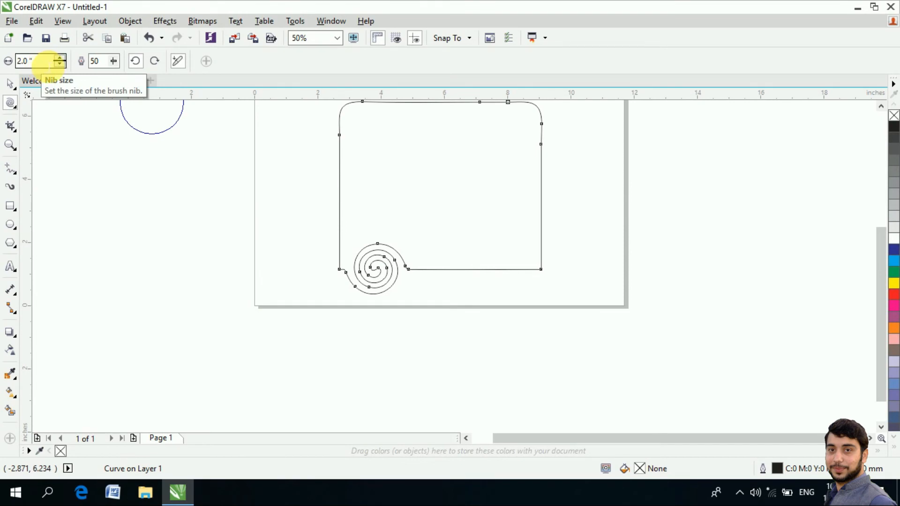
# Set the twirl rate to 81 and add twirls at the middle of the bottom edge and on the right edge.
pyautogui.click(115, 62)
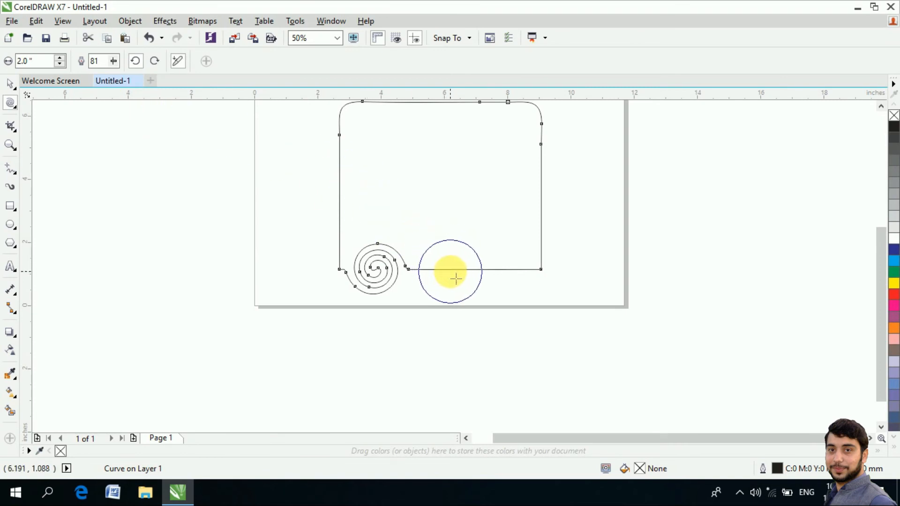
pyautogui.moveTo(458, 277); pyautogui.dragTo(457, 277)
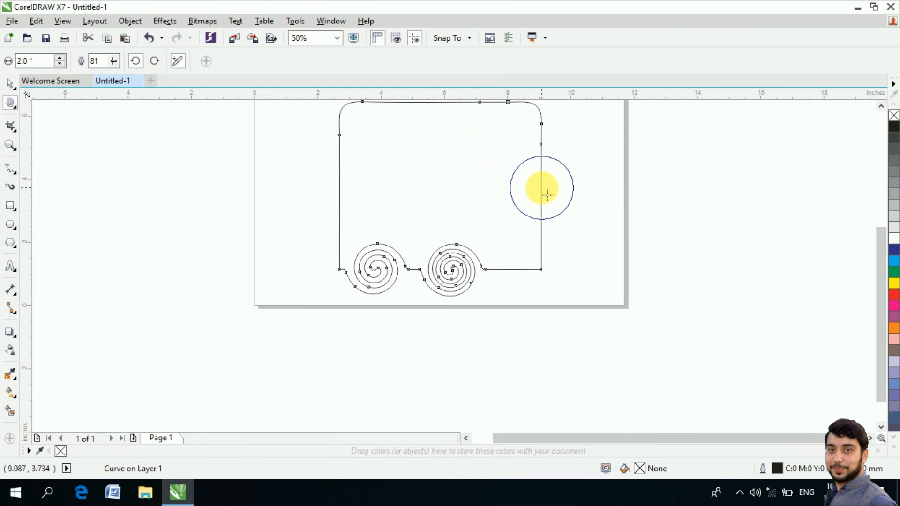
pyautogui.moveTo(548, 195); pyautogui.dragTo(206, 180)
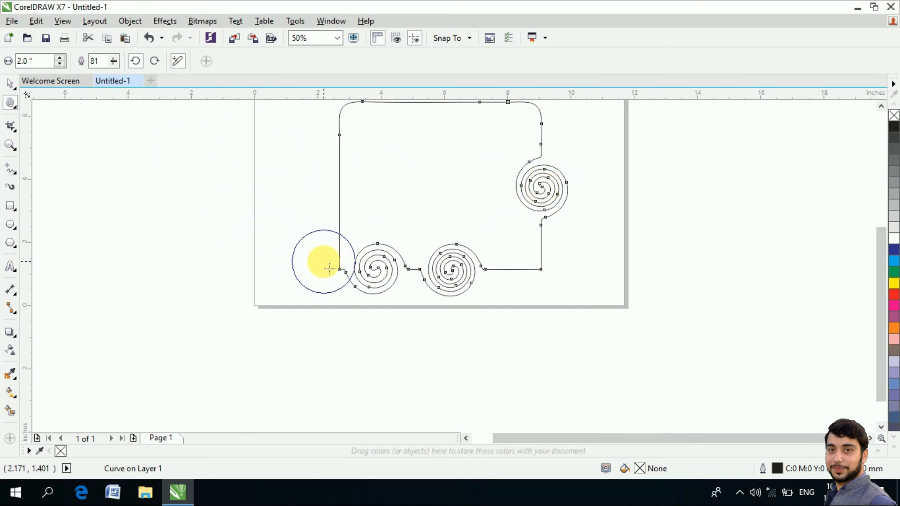
# Undo the three twirls on the bottom and right edges.
pyautogui.hotkey('ctrl', 'z')
pyautogui.hotkey('ctrl', 'z')
pyautogui.hotkey('ctrl', 'z')
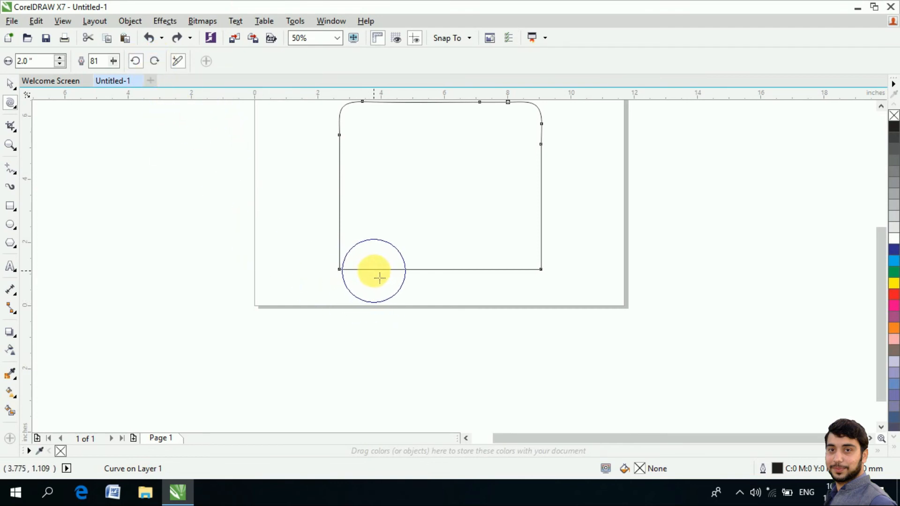
# Twirl the bottom edge counterclockwise near the bottom-left corner and clockwise beside it, and undo both twirls.
pyautogui.moveTo(381, 277); pyautogui.dragTo(379, 275)
pyautogui.click(156, 62)
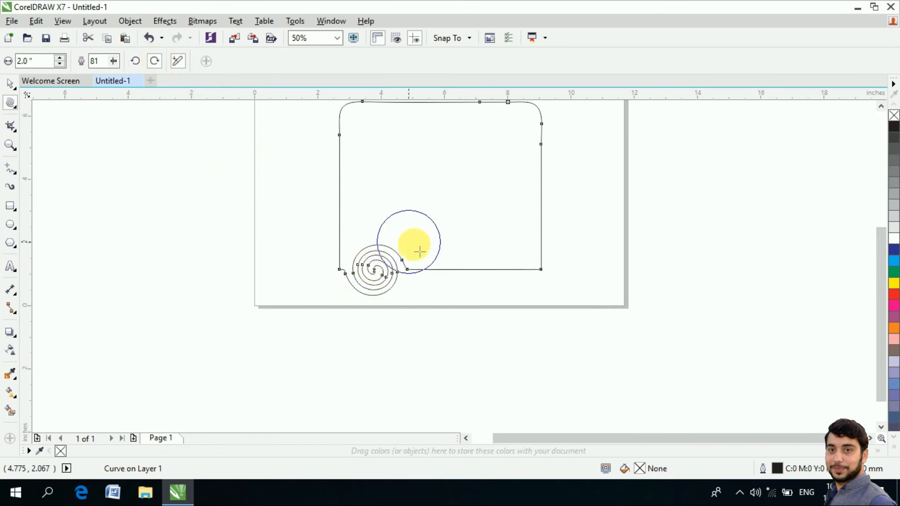
pyautogui.moveTo(448, 278); pyautogui.dragTo(448, 277)
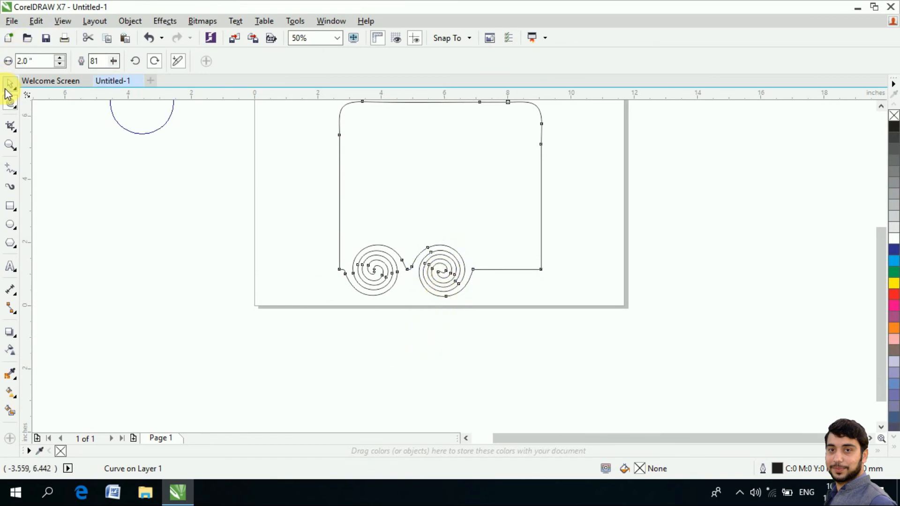
pyautogui.hotkey('ctrl', 'z')
pyautogui.hotkey('ctrl', 'z')
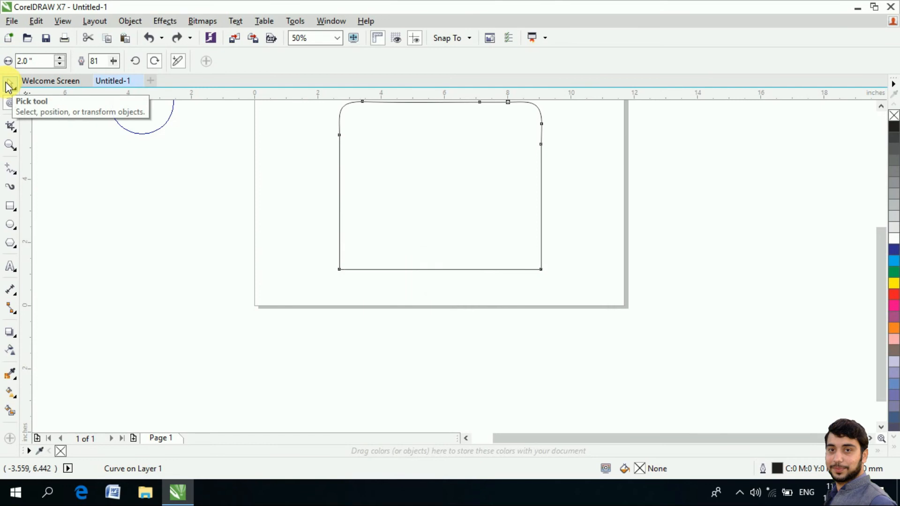
# Pull the left edge outward by about 3 inches and distort the right edge with the Attract tool, using a 2.0-inch nib.
pyautogui.click(13, 108)
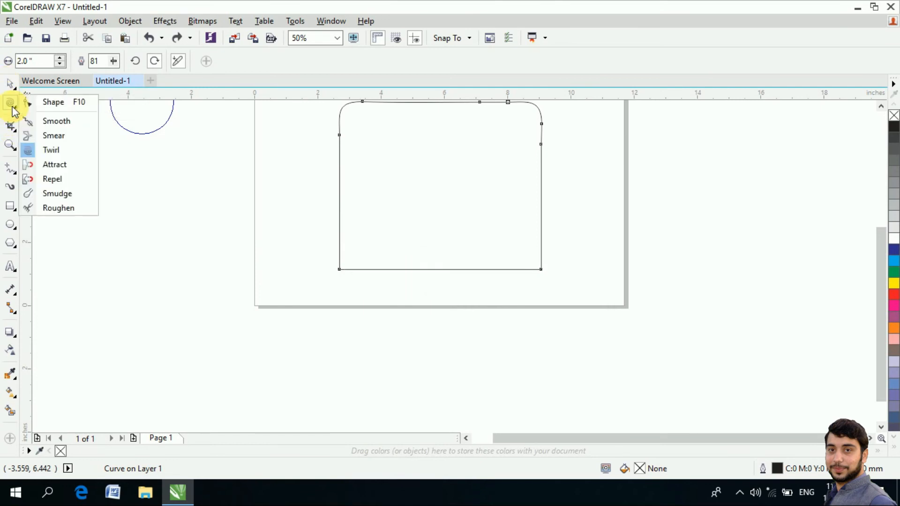
pyautogui.click(55, 165)
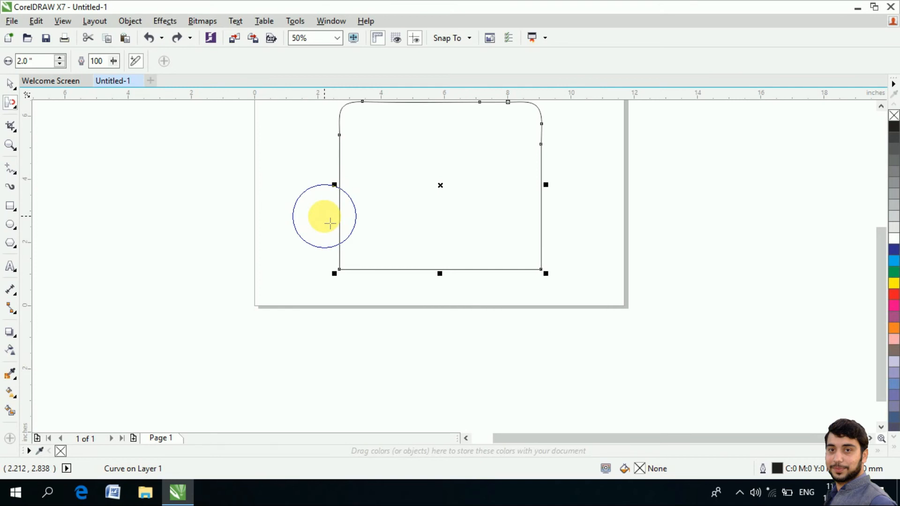
pyautogui.moveTo(361, 224); pyautogui.dragTo(243, 228)
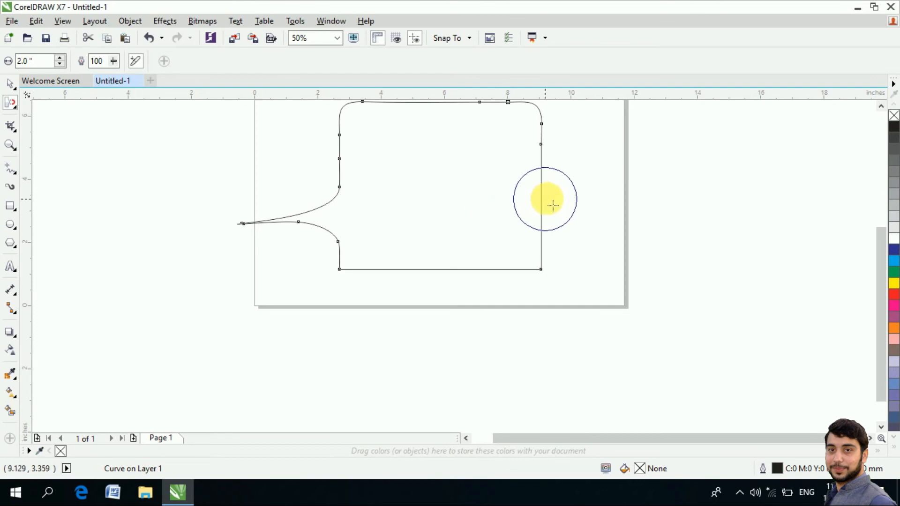
pyautogui.moveTo(568, 193); pyautogui.dragTo(458, 222)
pyautogui.moveTo(520, 168); pyautogui.dragTo(647, 167)
pyautogui.moveTo(468, 161)
pyautogui.mouseDown()
pyautogui.moveTo(210, 175)
pyautogui.moveTo(186, 194)
pyautogui.mouseUp()
# Undo all the Attract strokes on the curve.
pyautogui.hotkey('ctrl', 'z')
pyautogui.hotkey('ctrl', 'z')
pyautogui.hotkey('ctrl', 'z')
pyautogui.hotkey('ctrl', 'z')
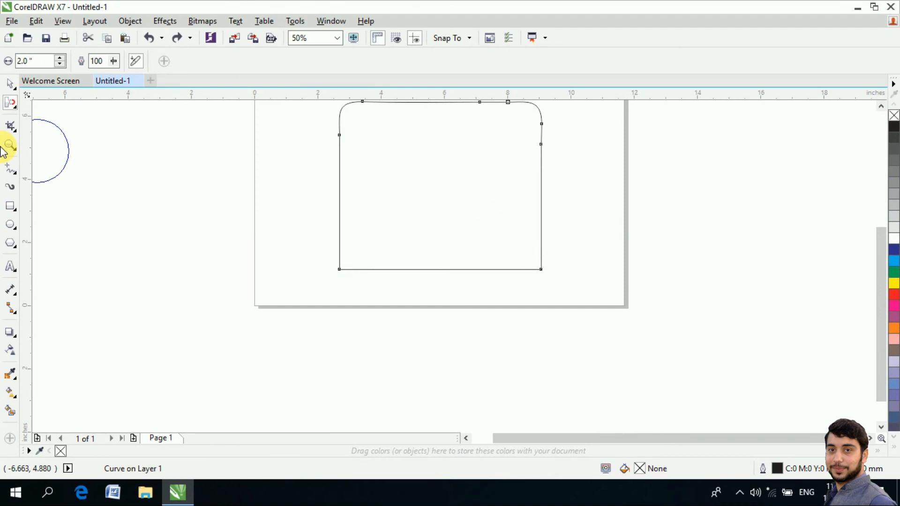
# Push the left and right edges inward and bulge both right corners outward with the Repel tool, using a 2.0-inch nib.
pyautogui.click(11, 103)
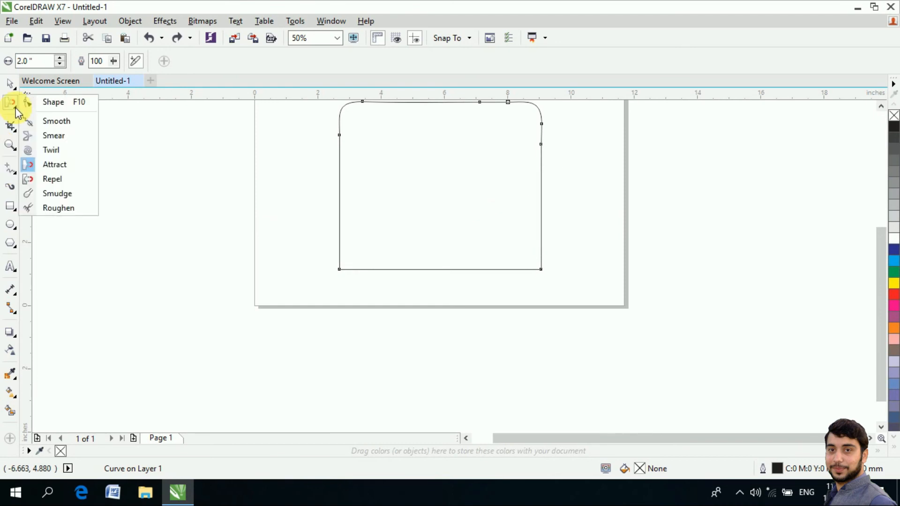
pyautogui.click(50, 179)
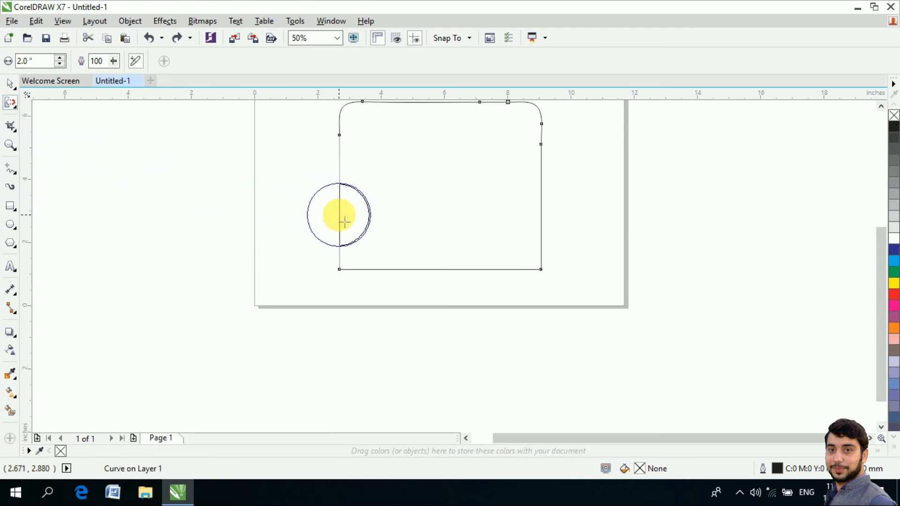
pyautogui.moveTo(345, 222); pyautogui.dragTo(348, 180)
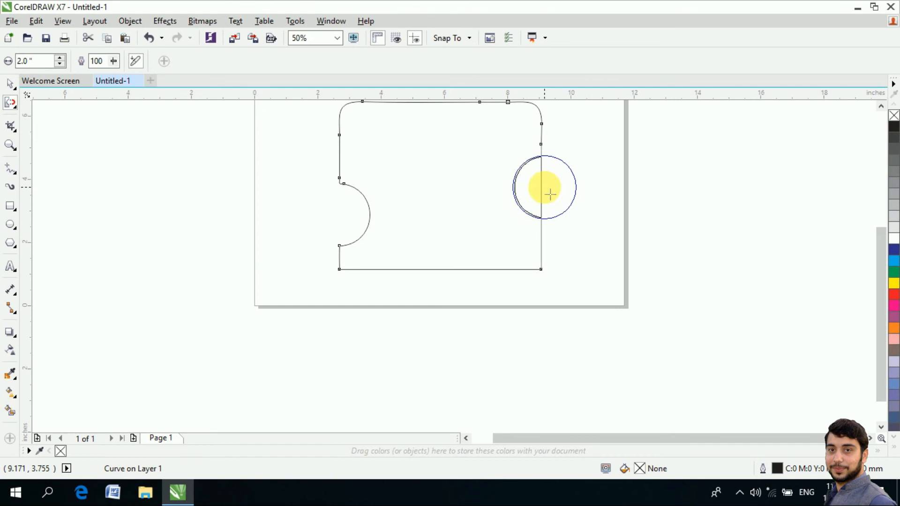
pyautogui.moveTo(551, 194)
pyautogui.mouseDown()
pyautogui.moveTo(529, 190)
pyautogui.moveTo(519, 149)
pyautogui.mouseUp()
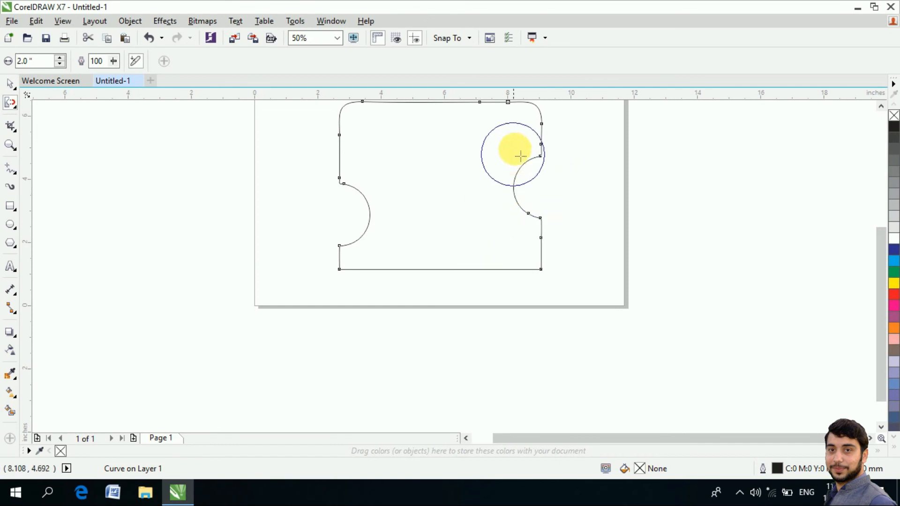
pyautogui.click(538, 127)
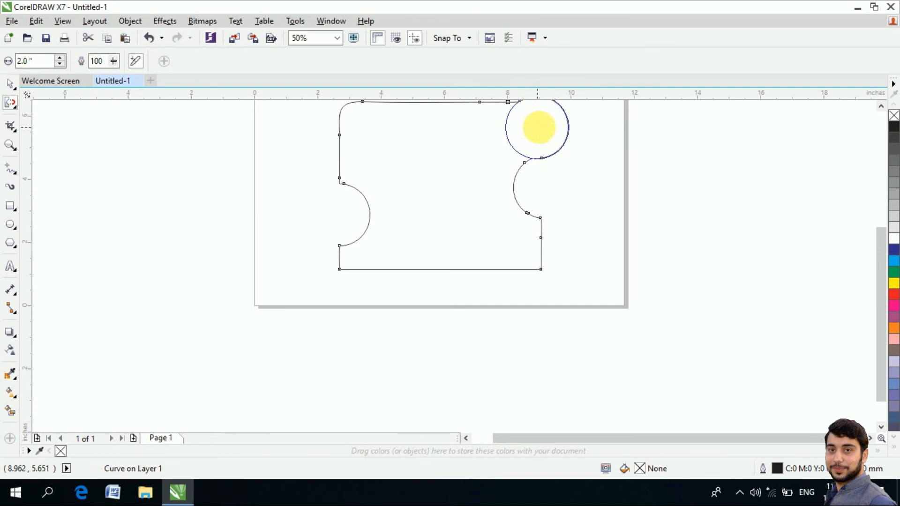
pyautogui.click(539, 245)
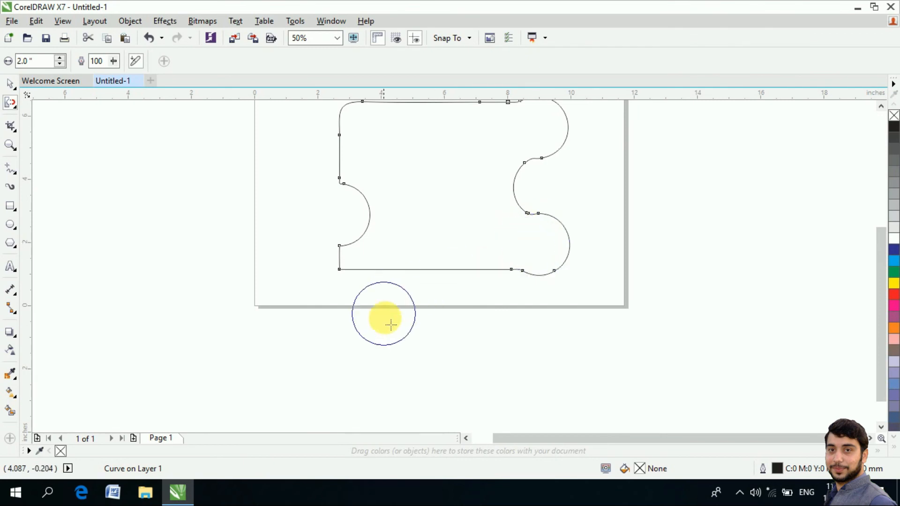
# Select the repelled curve with the Pick tool and delete it.
pyautogui.scroll(-1, 424, 323)
pyautogui.press('space')
pyautogui.moveTo(351, 156); pyautogui.dragTo(584, 342)
pyautogui.press('Delete')
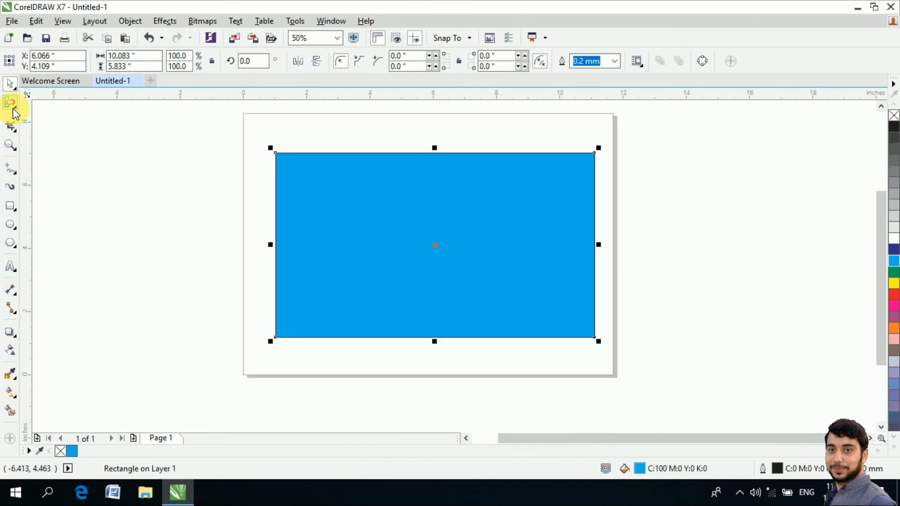
# Smudge a notch about 3.5 inches deep into the blue rectangle's top edge, using a 2.0-inch nib and 45° pen tilt.
pyautogui.click(12, 109)
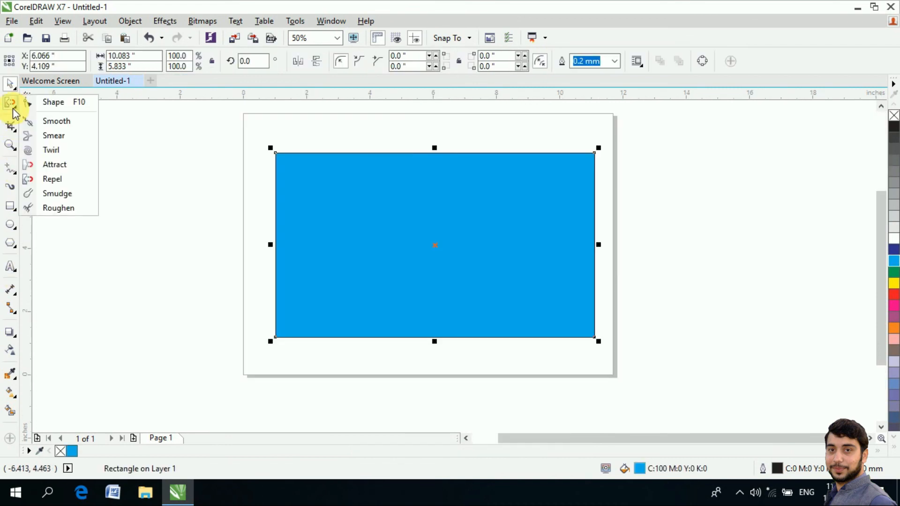
pyautogui.click(51, 194)
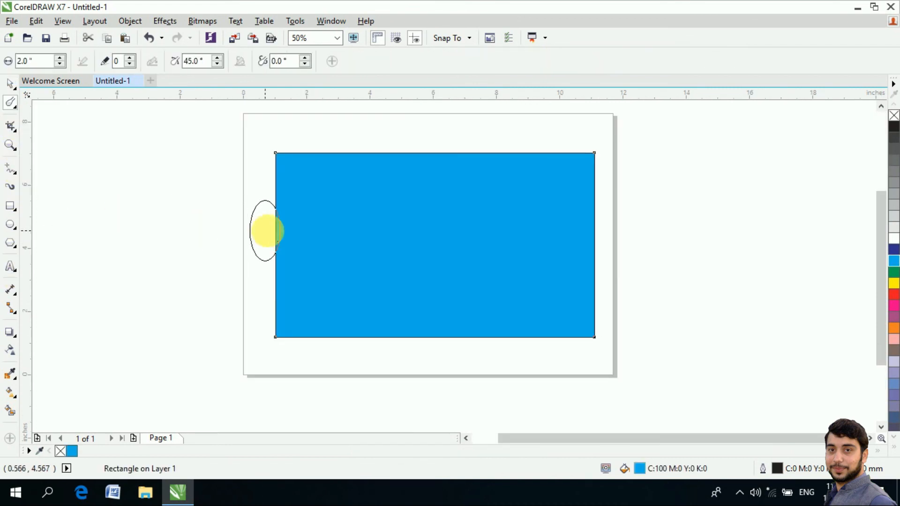
pyautogui.moveTo(375, 117)
pyautogui.mouseDown()
pyautogui.moveTo(388, 173)
pyautogui.moveTo(382, 242)
pyautogui.mouseUp()
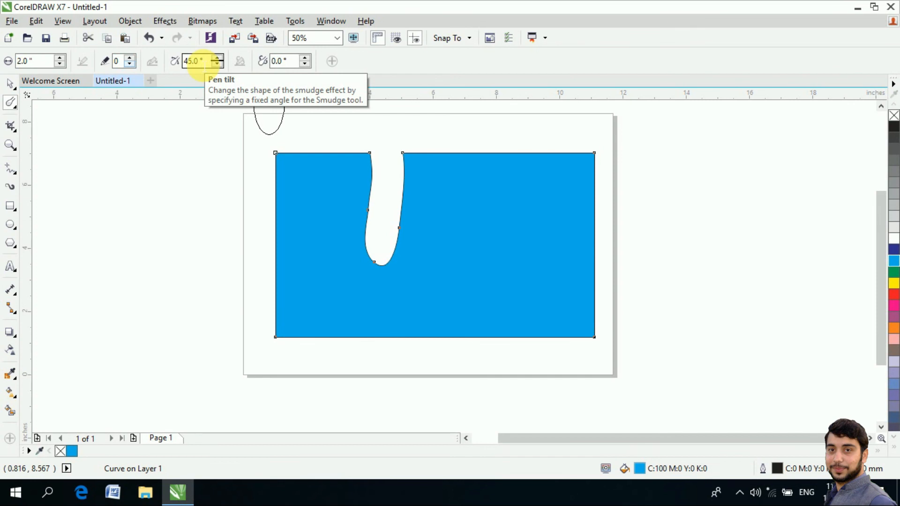
# Set the Smudge tool's pen tilt to 90° and smudge wider notches through the top, right and left edges.
pyautogui.moveTo(205, 63); pyautogui.dragTo(175, 69)
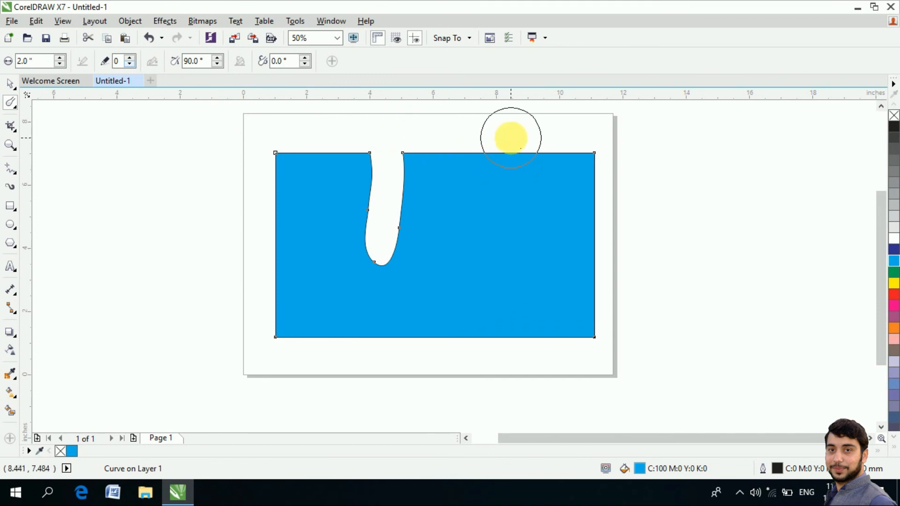
pyautogui.moveTo(536, 142)
pyautogui.mouseDown()
pyautogui.moveTo(651, 261)
pyautogui.moveTo(530, 279)
pyautogui.moveTo(473, 265)
pyautogui.mouseUp()
pyautogui.moveTo(275, 281)
pyautogui.mouseDown()
pyautogui.moveTo(206, 256)
pyautogui.moveTo(216, 259)
pyautogui.mouseUp()
pyautogui.moveTo(221, 193); pyautogui.dragTo(318, 202)
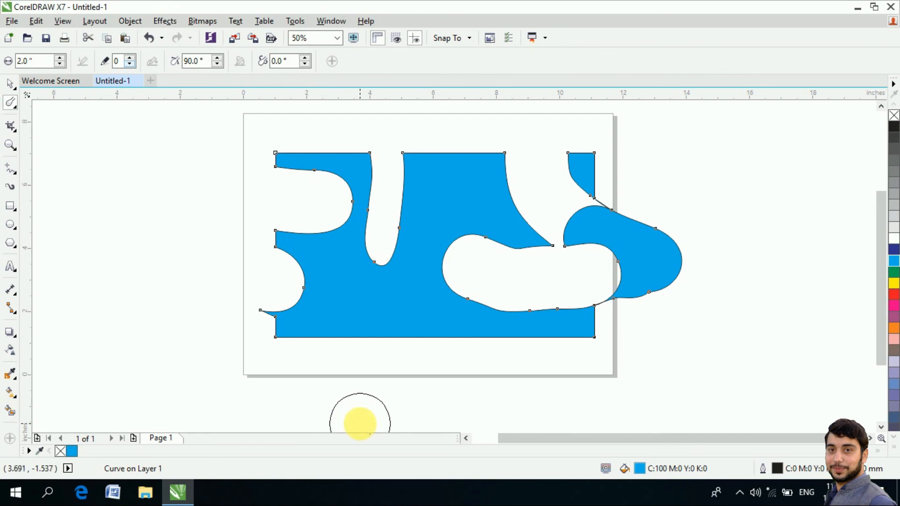
# Undo all the smudge strokes on the blue rectangle.
pyautogui.hotkey('ctrl', 'z')
pyautogui.hotkey('ctrl', 'z')
pyautogui.hotkey('ctrl', 'z')
pyautogui.hotkey('ctrl', 'z')
pyautogui.hotkey('ctrl', 'z')
pyautogui.hotkey('ctrl', 'z')
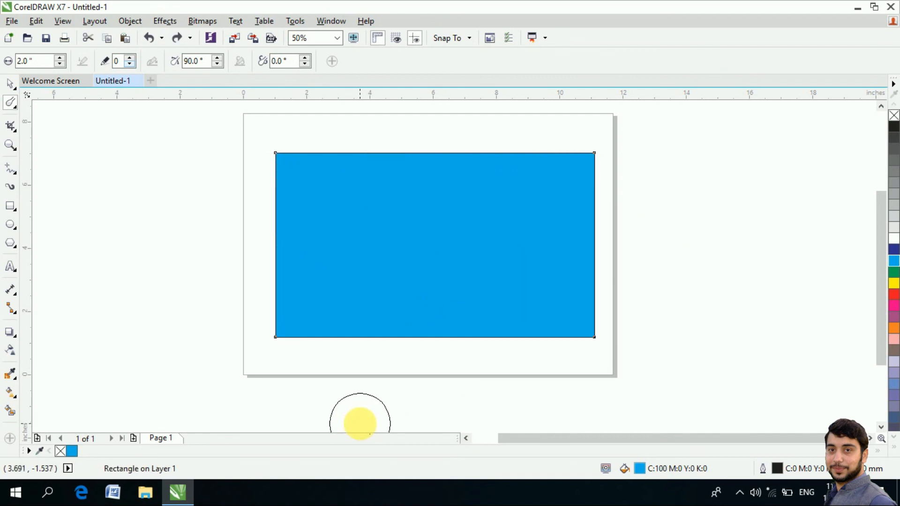
# Roughen three stretches of the blue rectangle's top edge with a 1.0-inch nib, spike frequency 8 and 45° tilt.
pyautogui.click(15, 110)
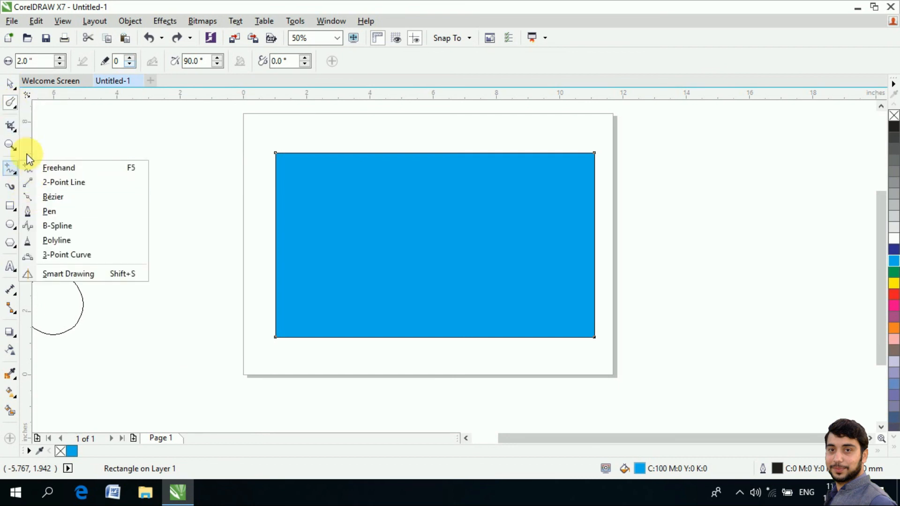
pyautogui.moveTo(16, 131)
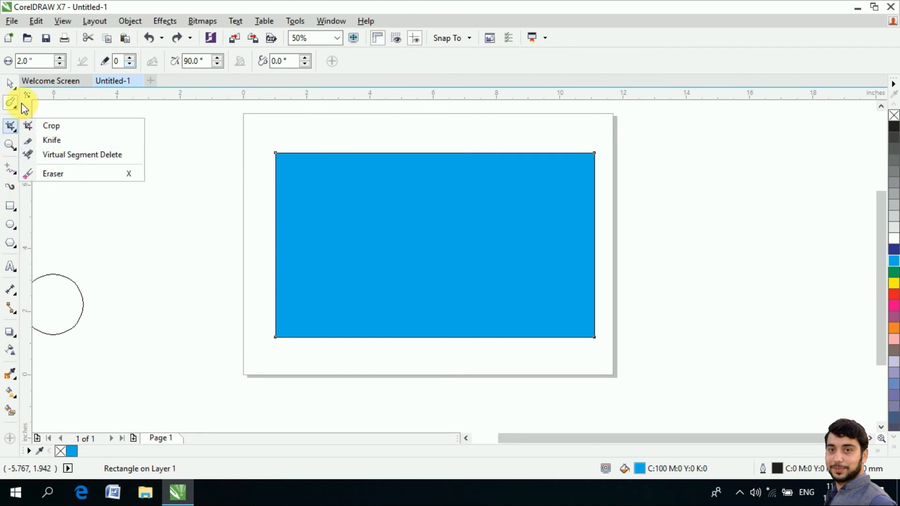
pyautogui.moveTo(14, 102)
pyautogui.click(43, 208)
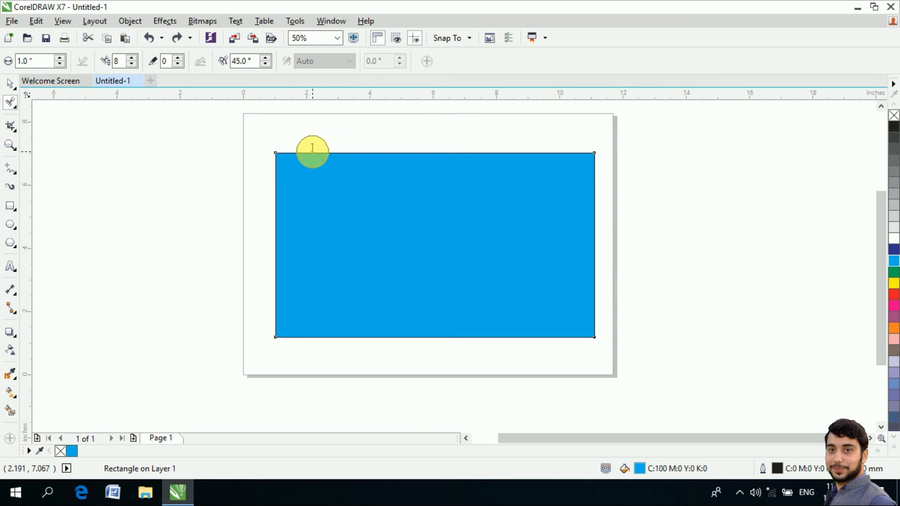
pyautogui.moveTo(312, 153); pyautogui.dragTo(328, 153)
pyautogui.scroll(2, 292, 146)
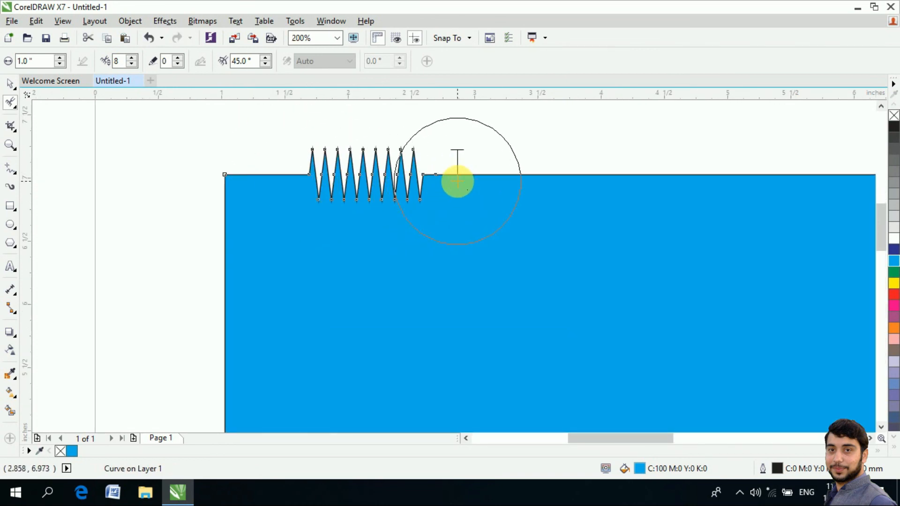
pyautogui.click(500, 179)
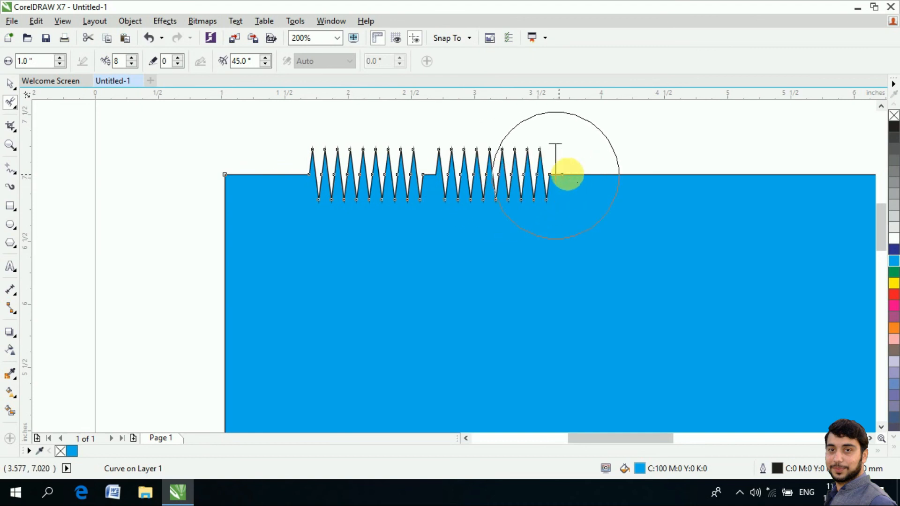
pyautogui.click(644, 175)
pyautogui.scroll(-2, 639, 175)
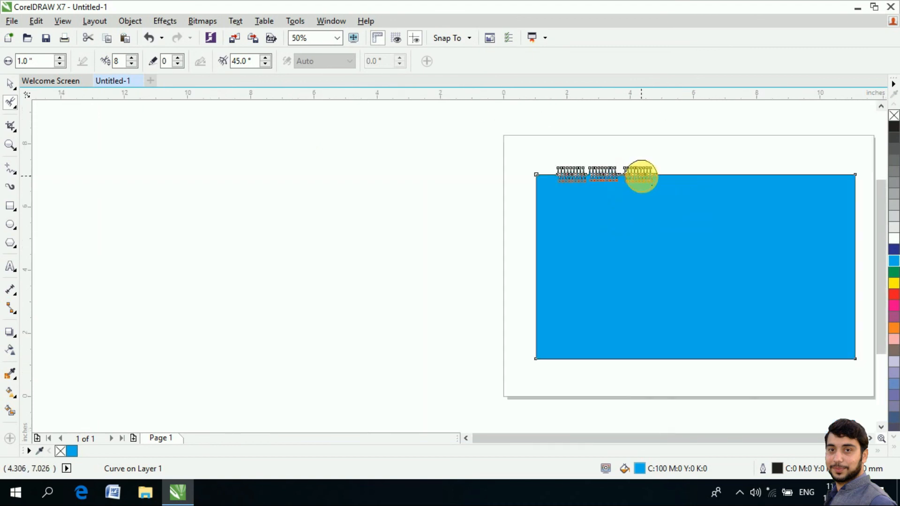
pyautogui.scroll(-3, 883, 251)
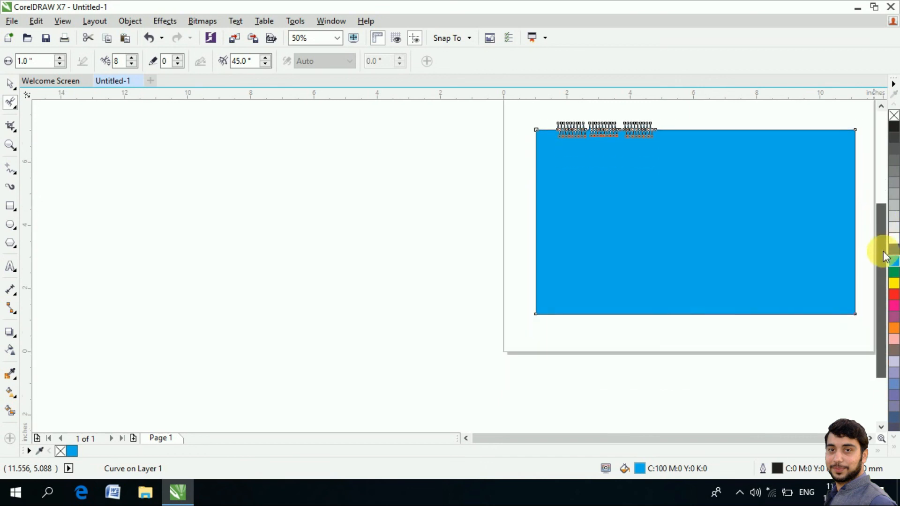
pyautogui.moveTo(683, 437); pyautogui.dragTo(712, 438)
pyautogui.click(11, 84)
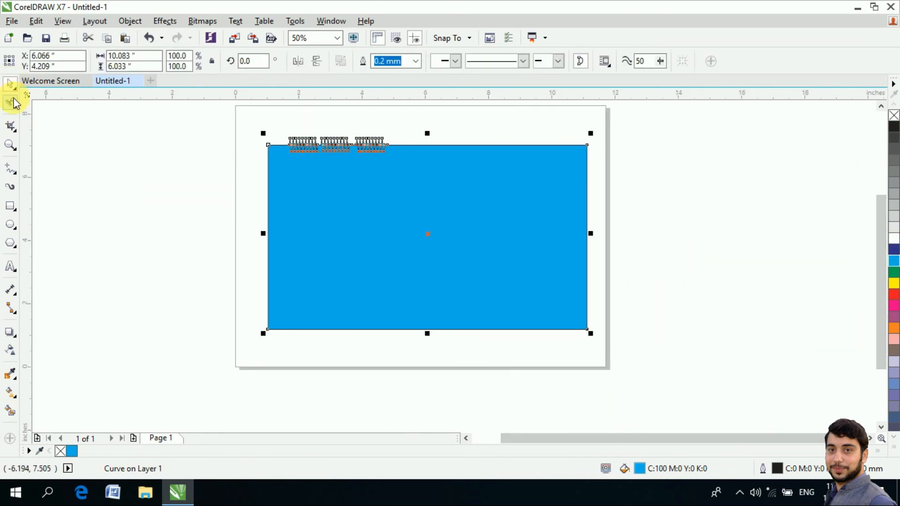
pyautogui.click(14, 103)
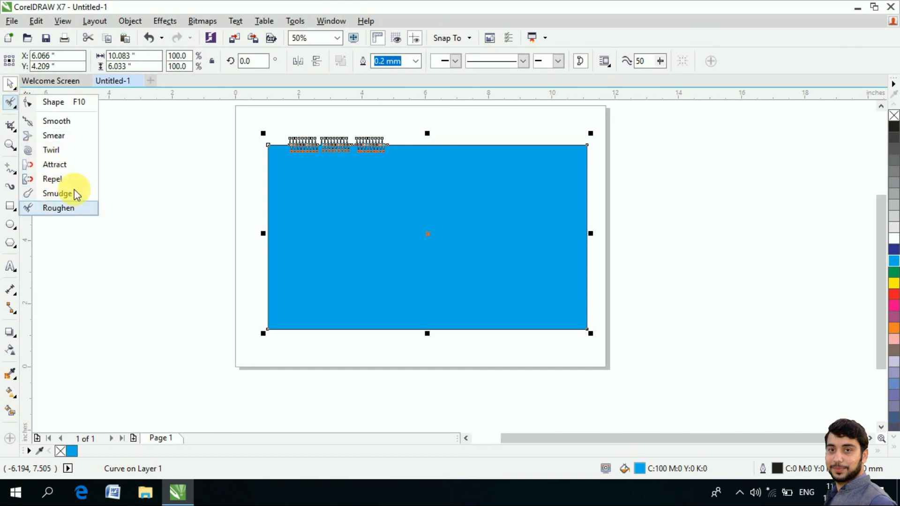
pyautogui.click(432, 4)
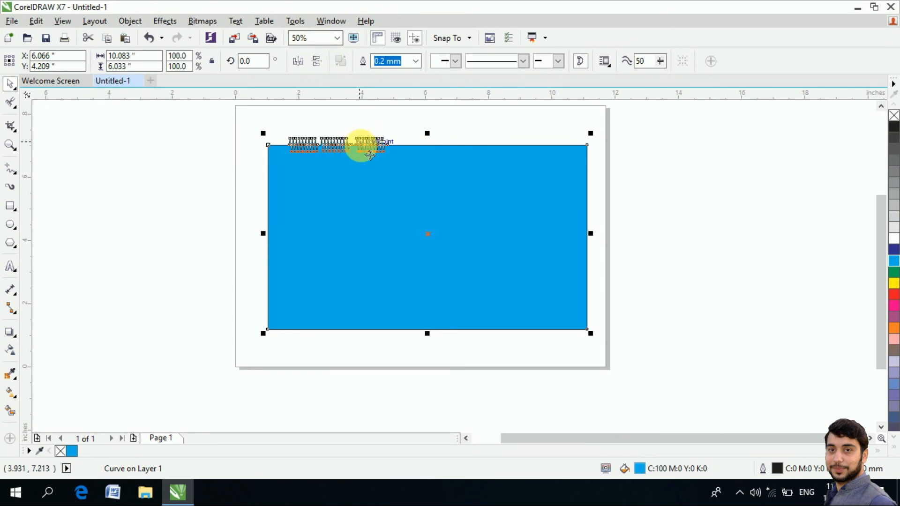
pyautogui.moveTo(205, 124); pyautogui.dragTo(673, 384)
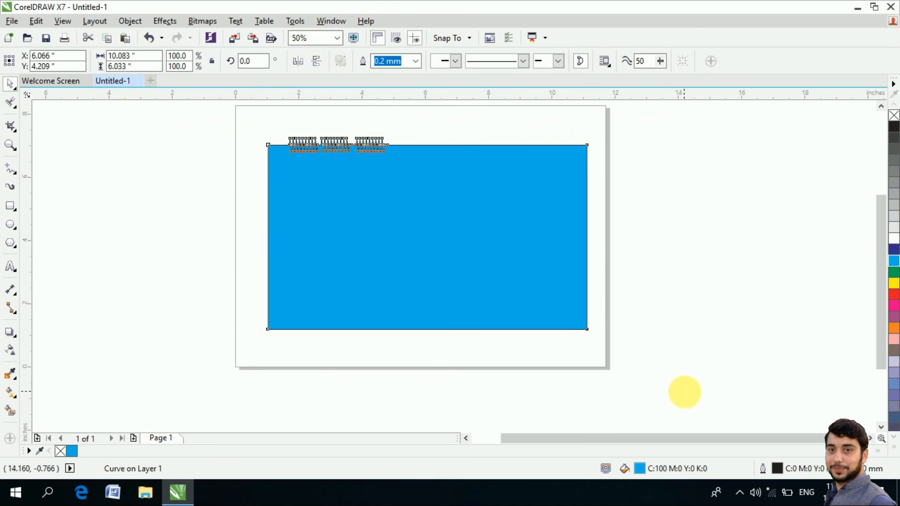